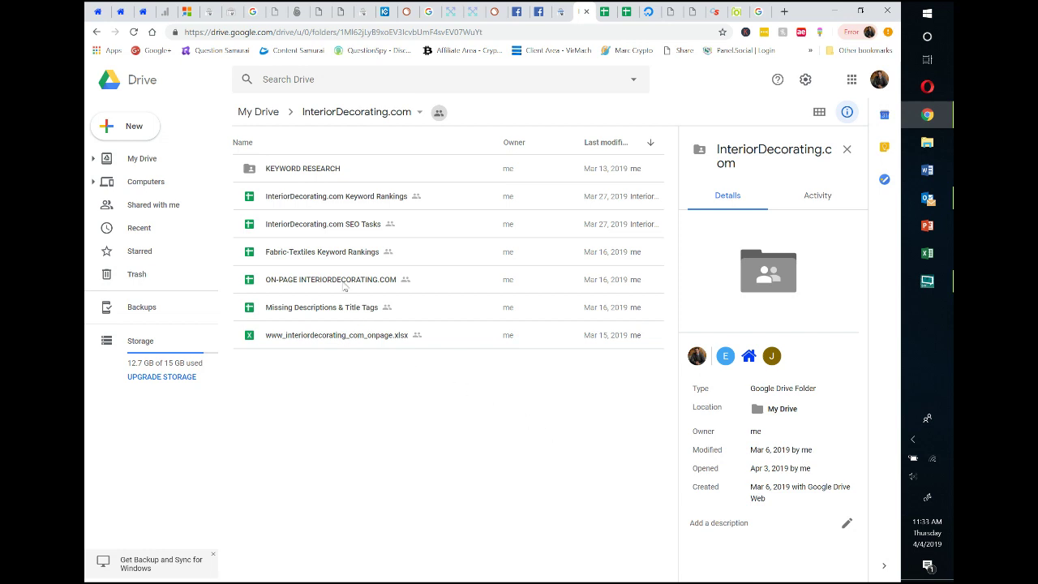
- Look through the page URLs, H1s and titles in the ON-PAGE INTERIORDECORATING.COM spreadsheet
left_click(606, 12)
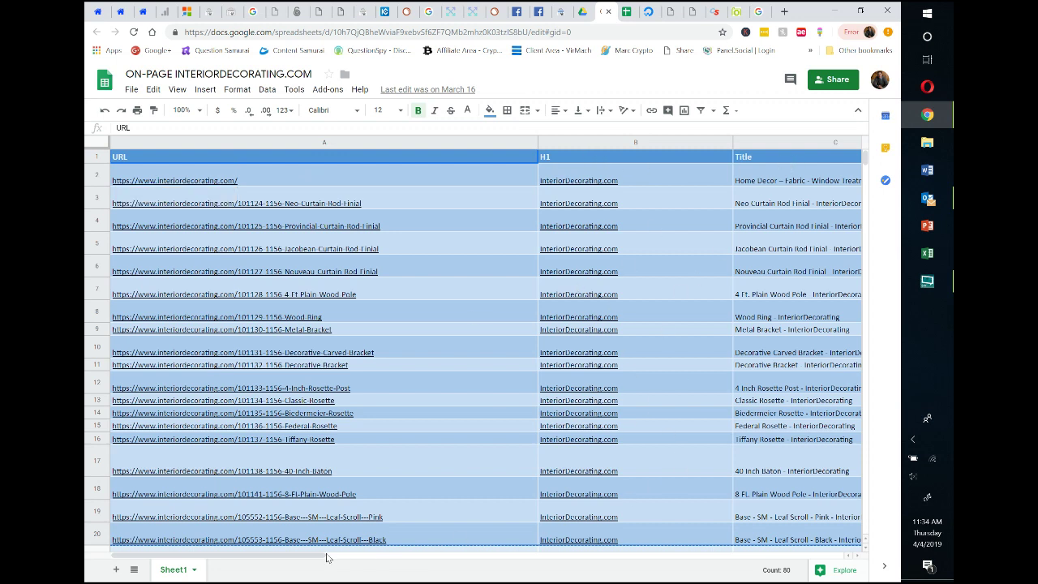
left_click_drag(313, 560, 512, 563)
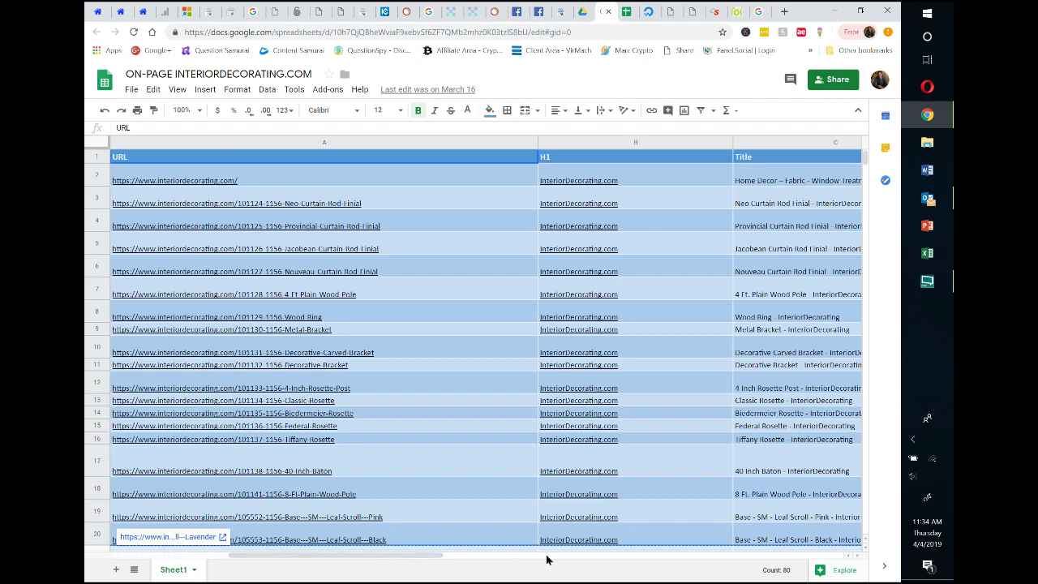
left_click(165, 561)
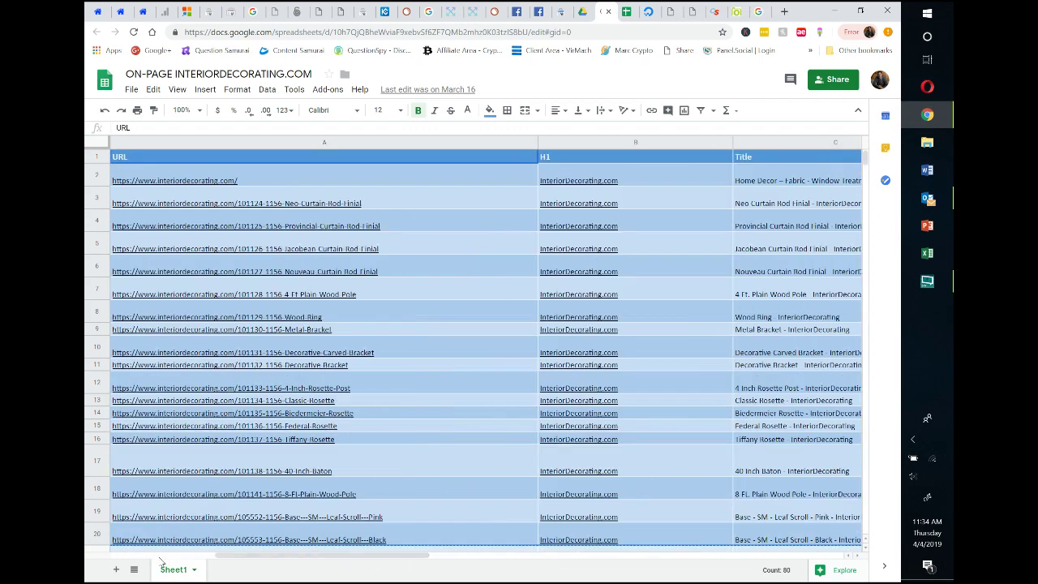
scroll(208, 413, "down", 3)
scroll(207, 405, "down", 8)
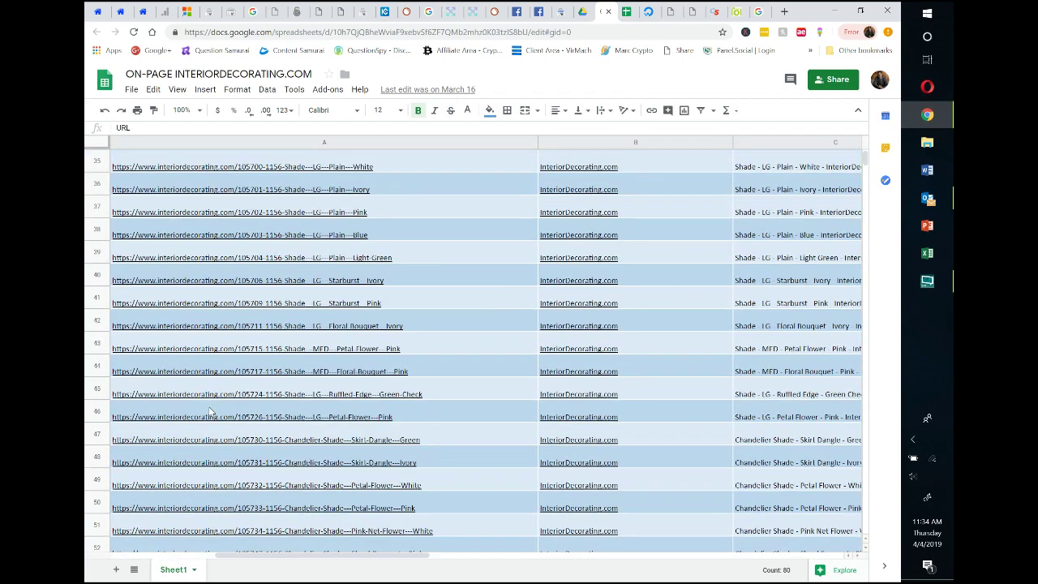
mouse_move(861, 157)
left_mouse_down()
mouse_move(862, 547)
mouse_move(865, 254)
mouse_move(880, 144)
mouse_move(872, 158)
left_mouse_up()
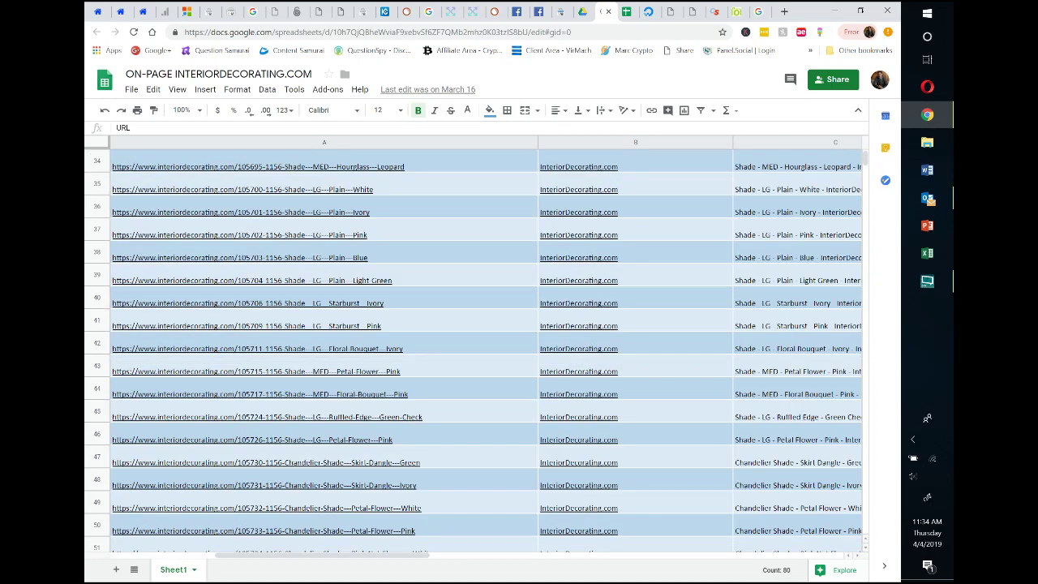
scroll(666, 203, "up", 7)
scroll(665, 203, "up", 5)
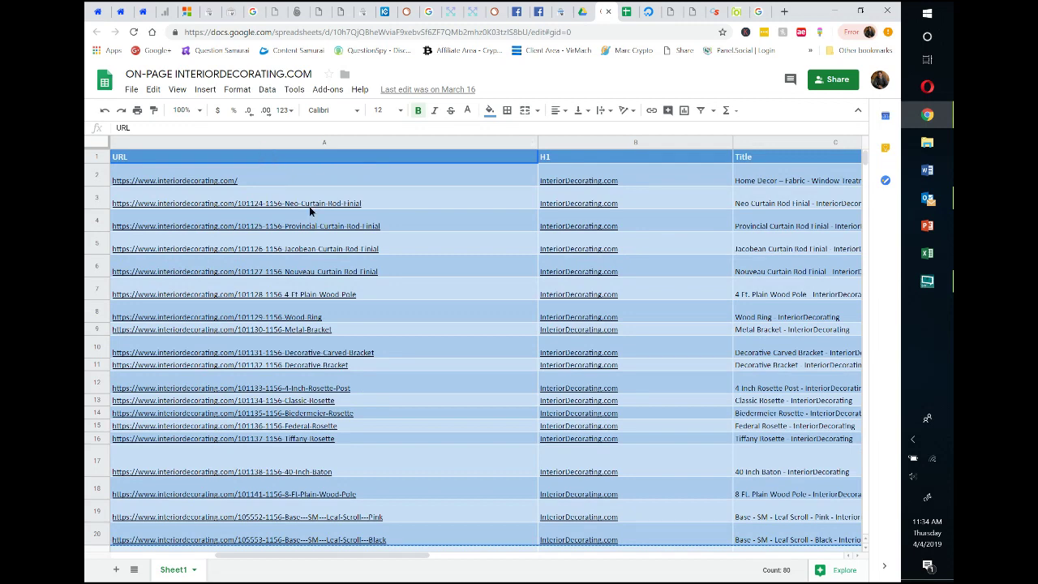
- Copy the header and first 14 page entries, A1:D15, from URL through Meta Description
left_click_drag(284, 159, 332, 434)
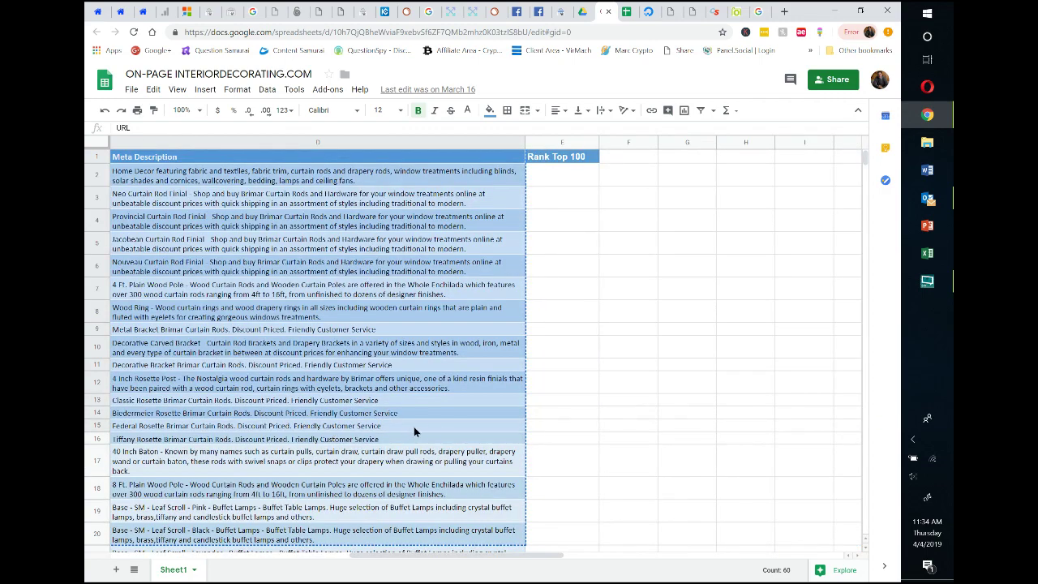
right_click(505, 422)
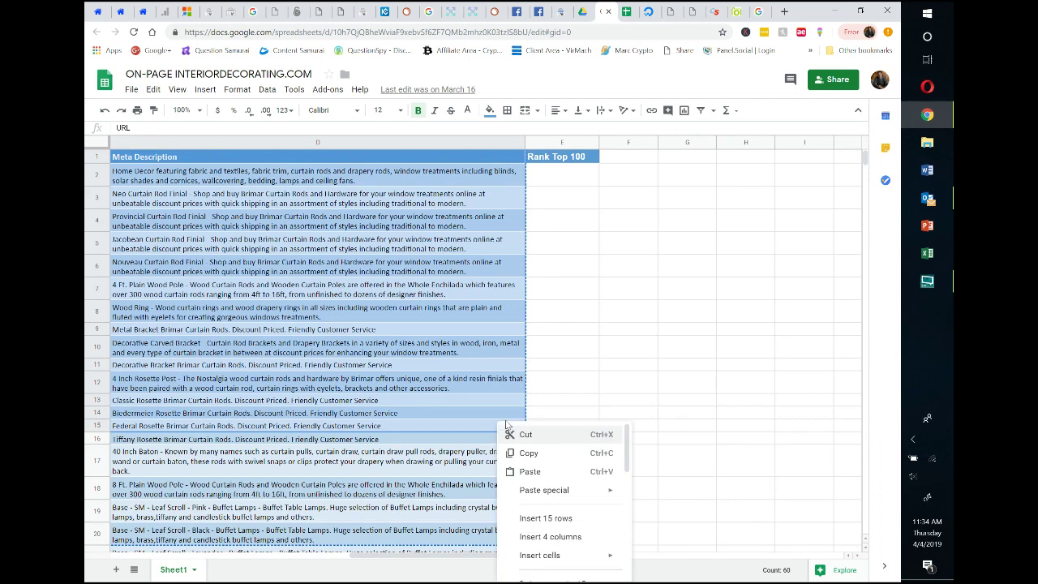
left_click(528, 453)
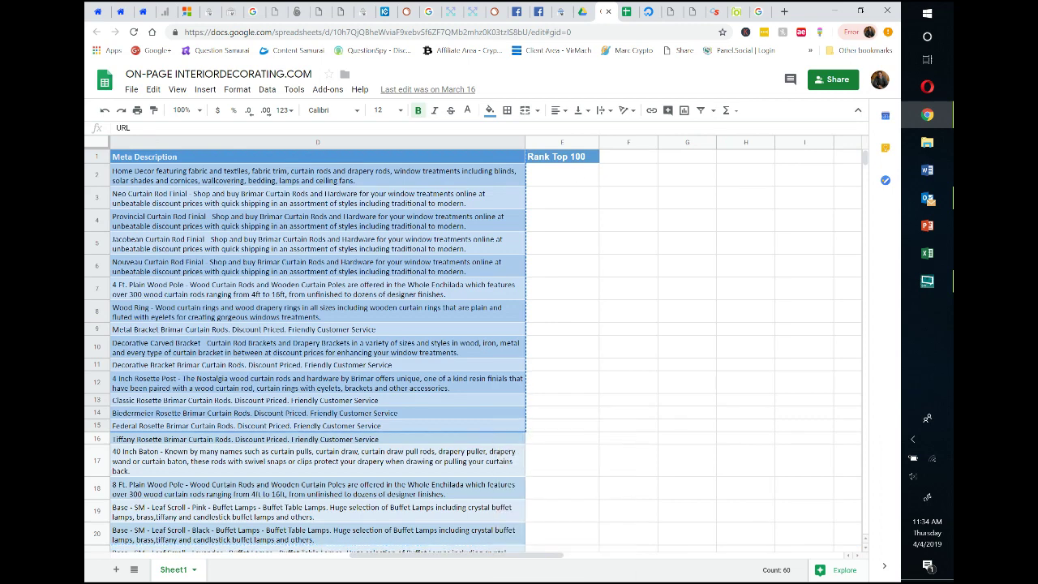
- Dismiss the sharing dialog in the InteriorDecorating.com Spanish Translations spreadsheet and paste the copied table at A1
left_click(626, 12)
key("ctrl+a")
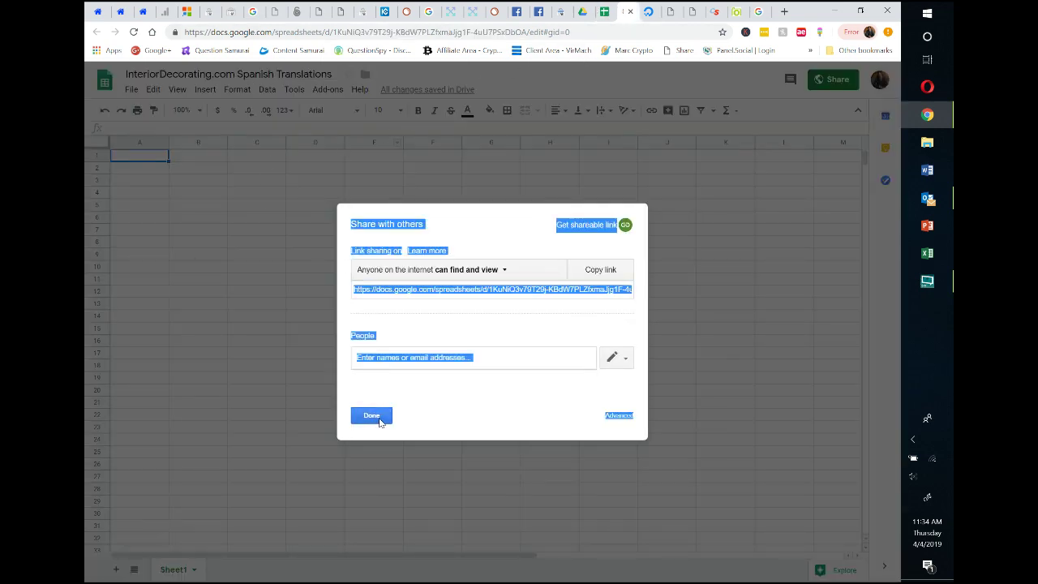
left_click(379, 419)
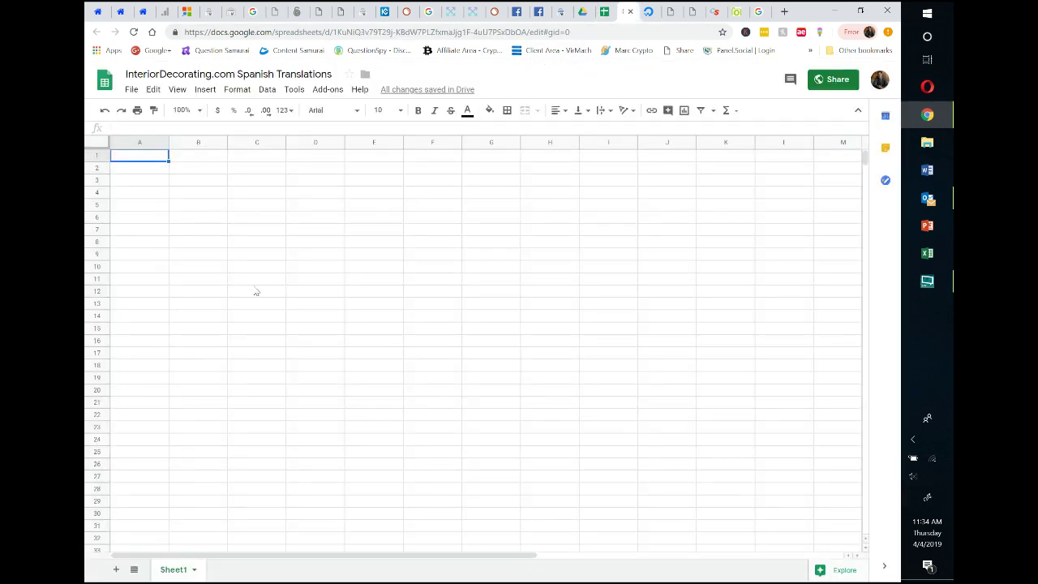
right_click(129, 161)
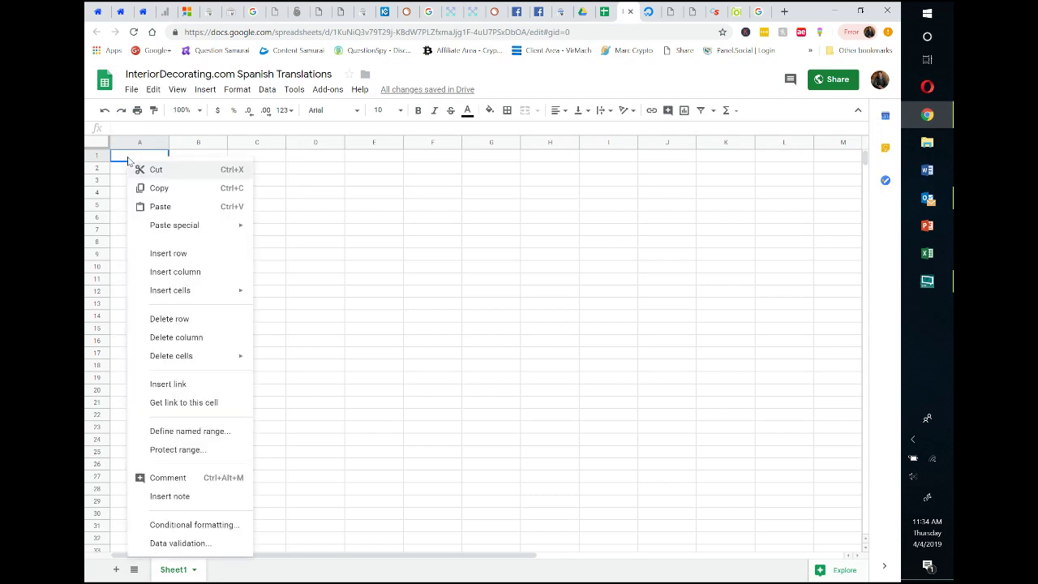
left_click(173, 207)
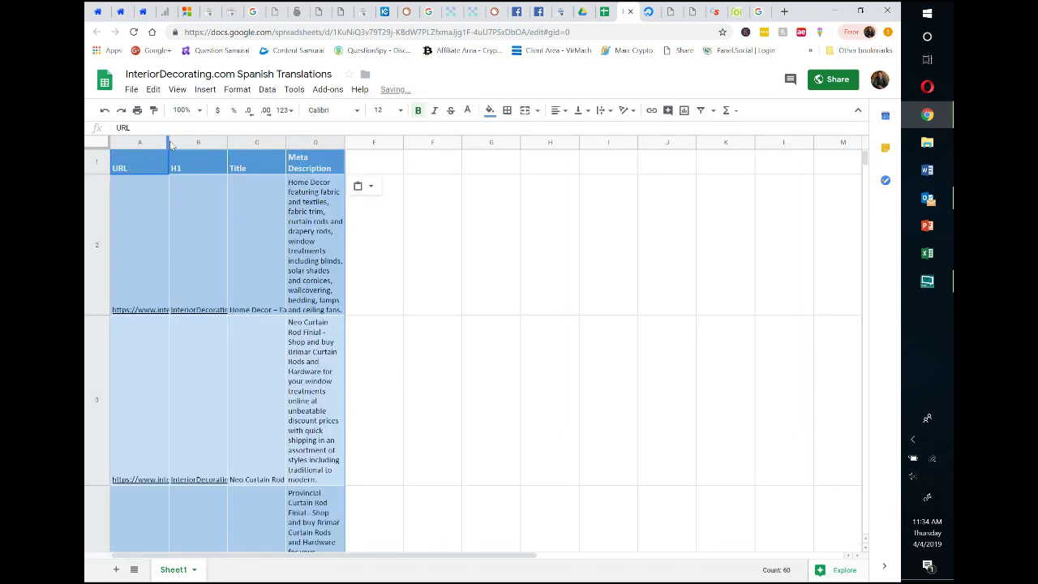
- Widen the URL, H1, Title and Meta Description columns so their contents are easier to read
left_click_drag(169, 143, 242, 146)
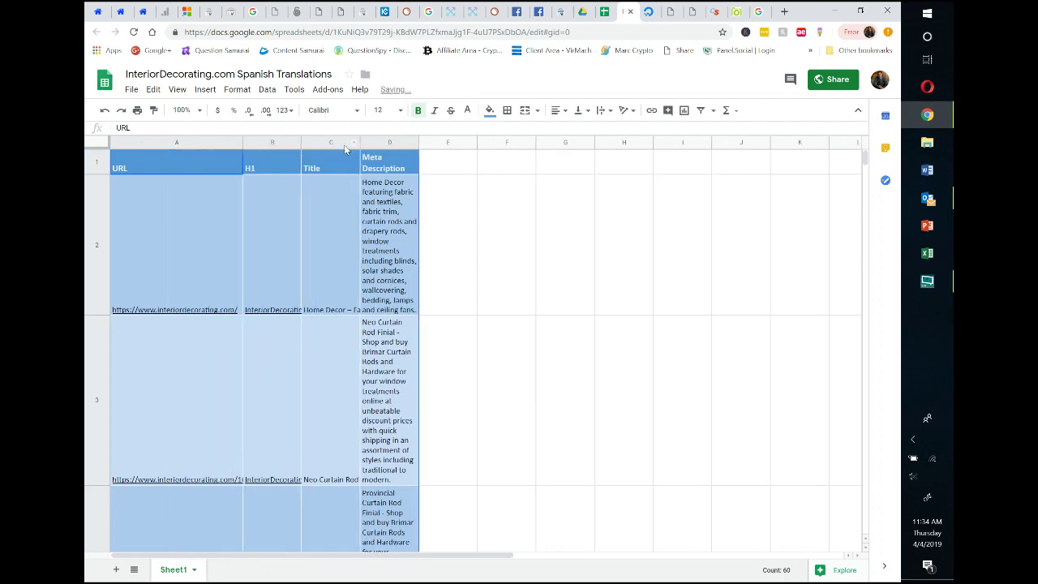
left_click_drag(419, 143, 675, 143)
left_click(363, 142)
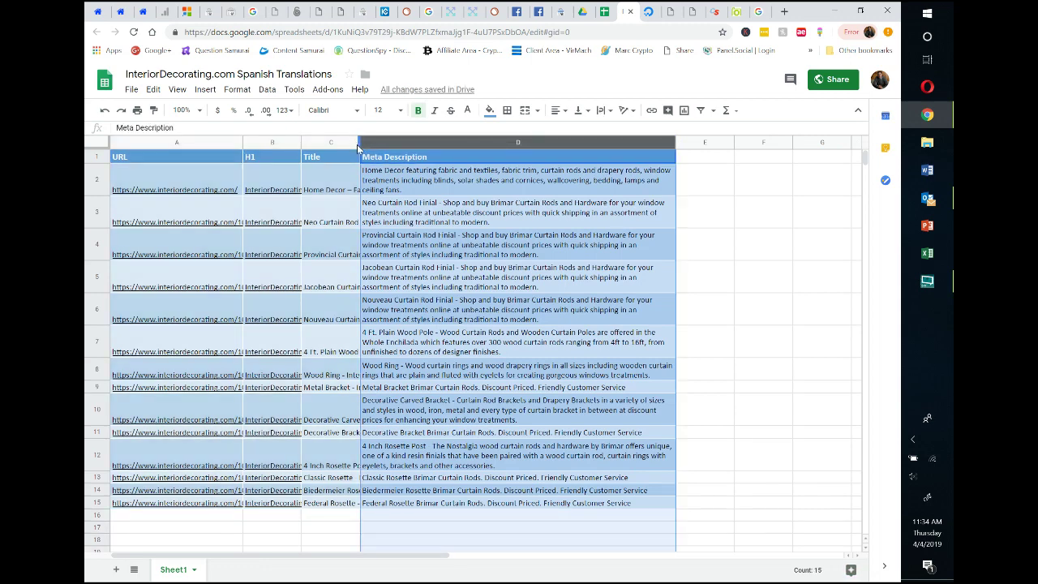
left_click_drag(361, 143, 495, 143)
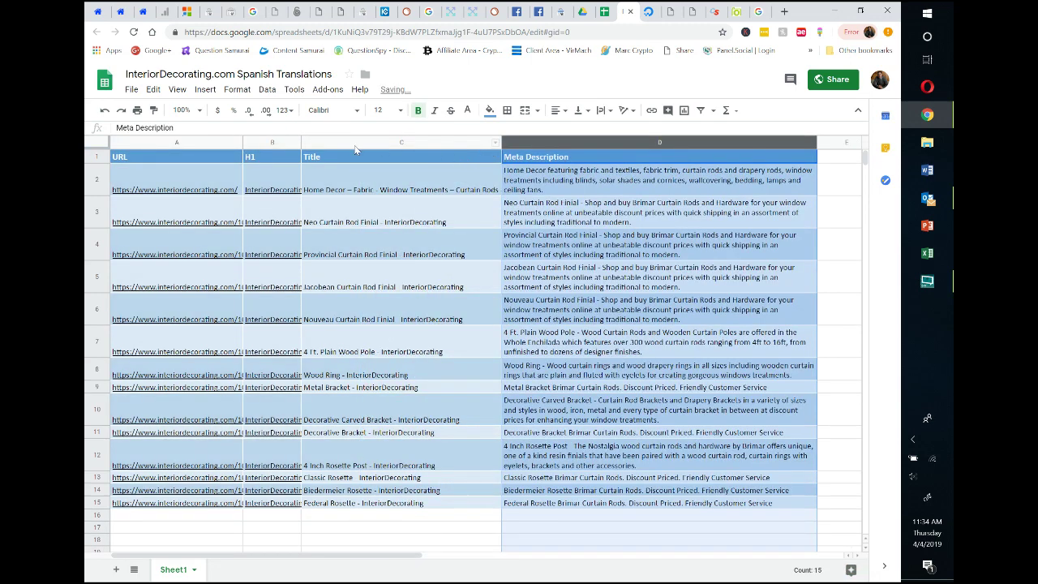
left_click_drag(300, 143, 372, 143)
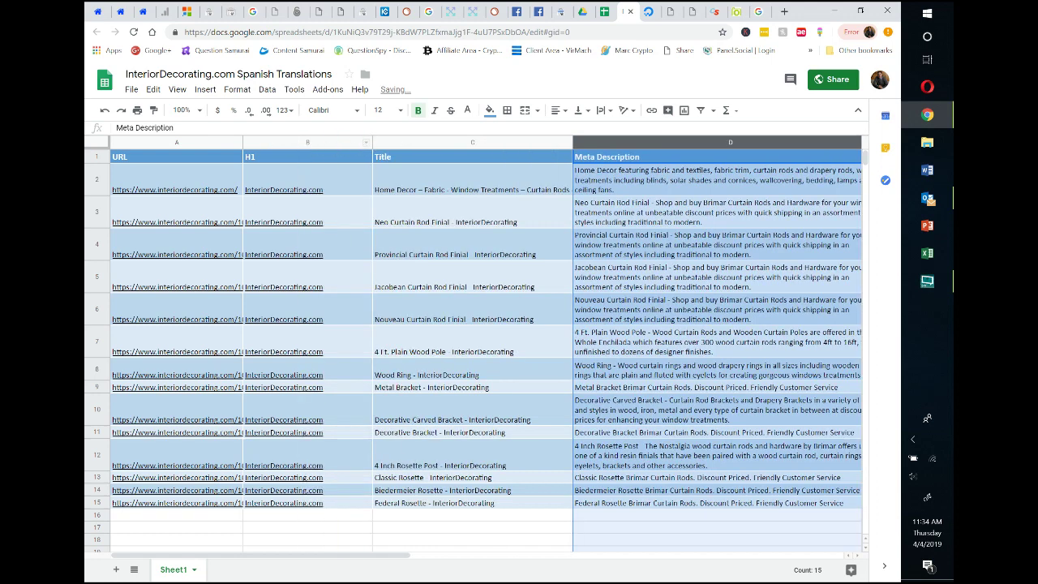
left_click_drag(243, 143, 290, 142)
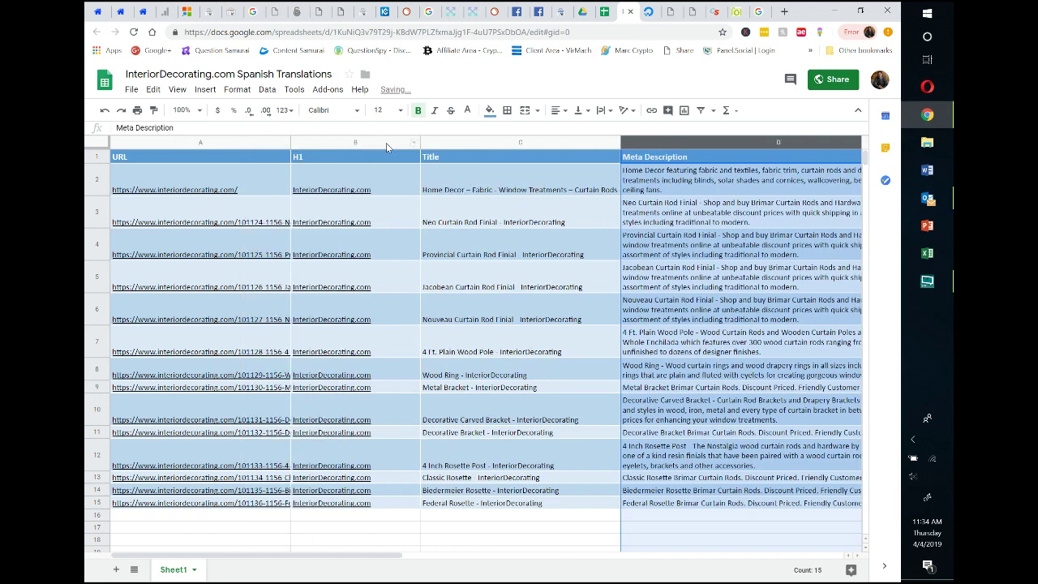
left_click_drag(418, 143, 446, 144)
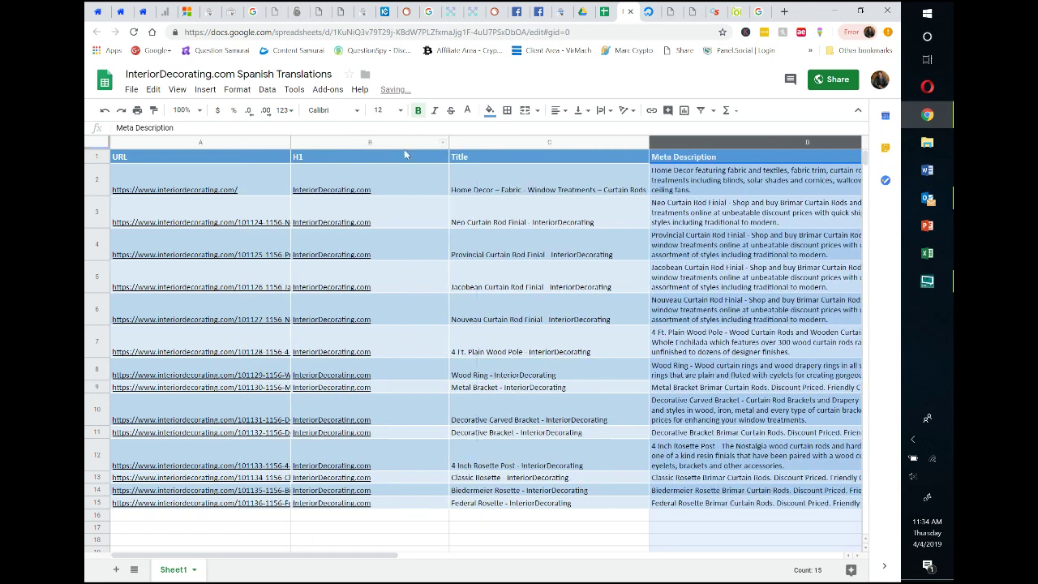
left_click_drag(290, 143, 378, 141)
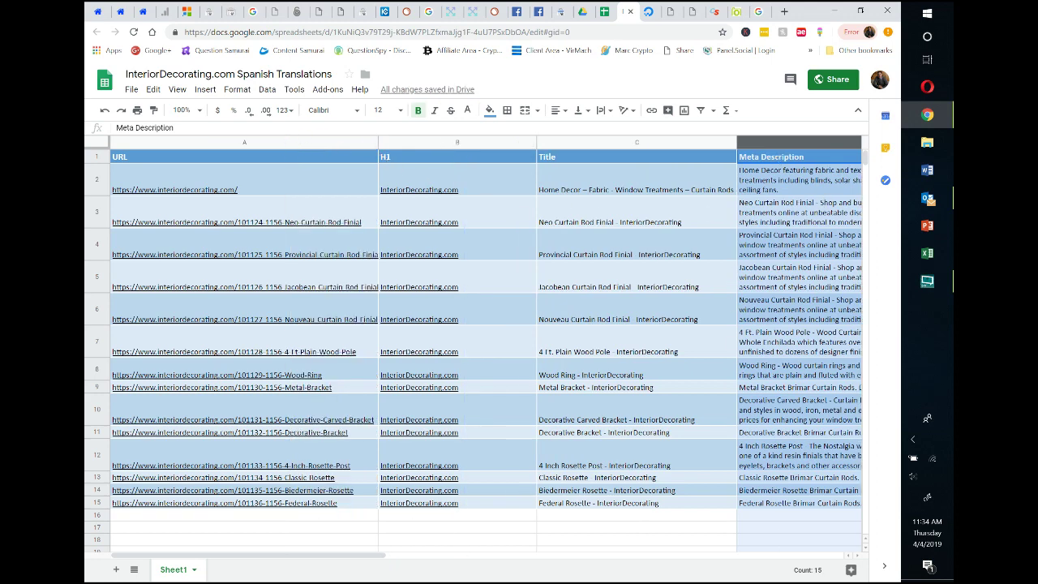
- Insert two blank columns between Title and Meta Description
right_click(772, 145)
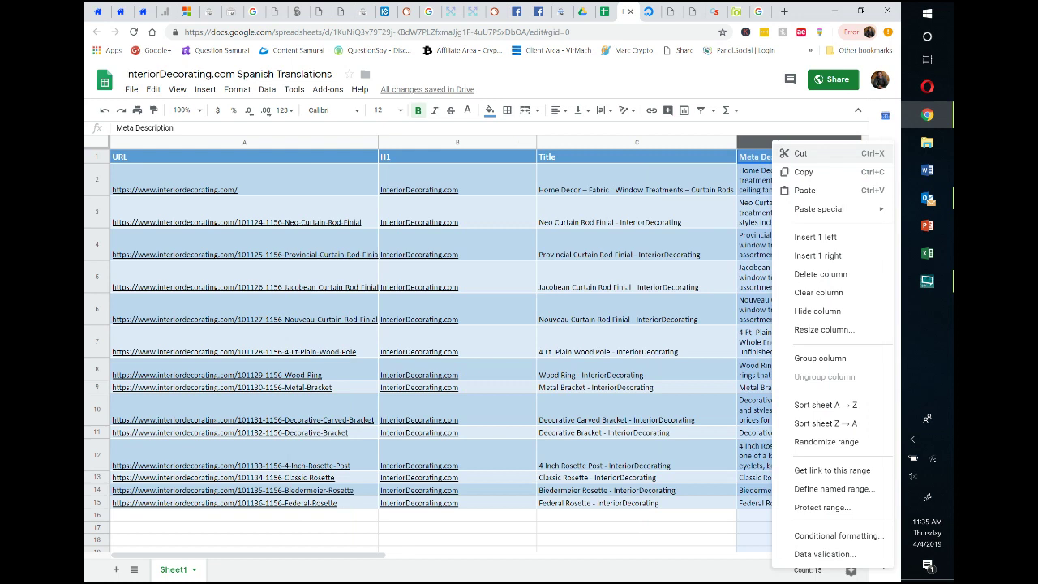
left_click(813, 237)
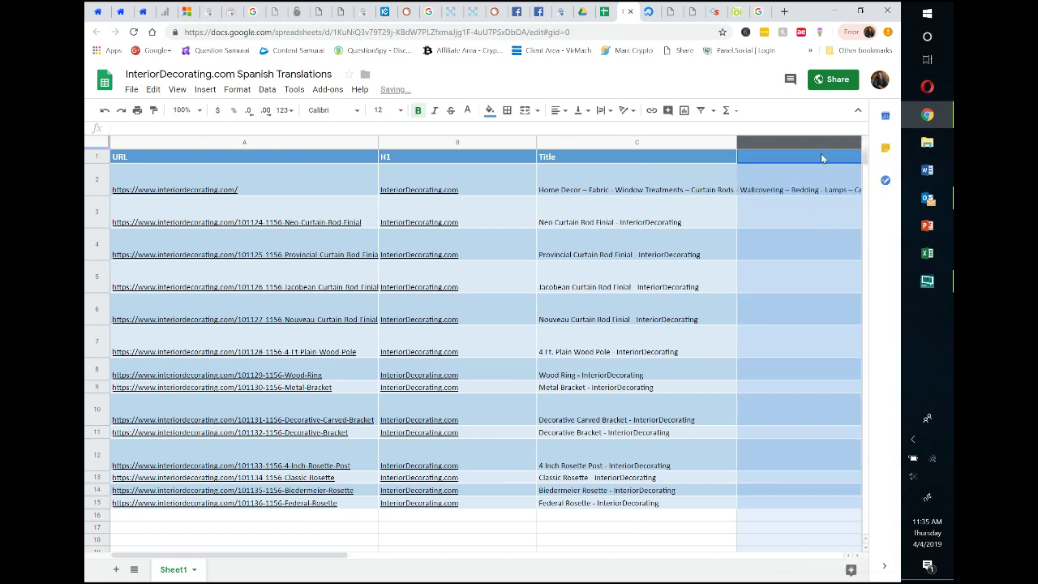
right_click(778, 144)
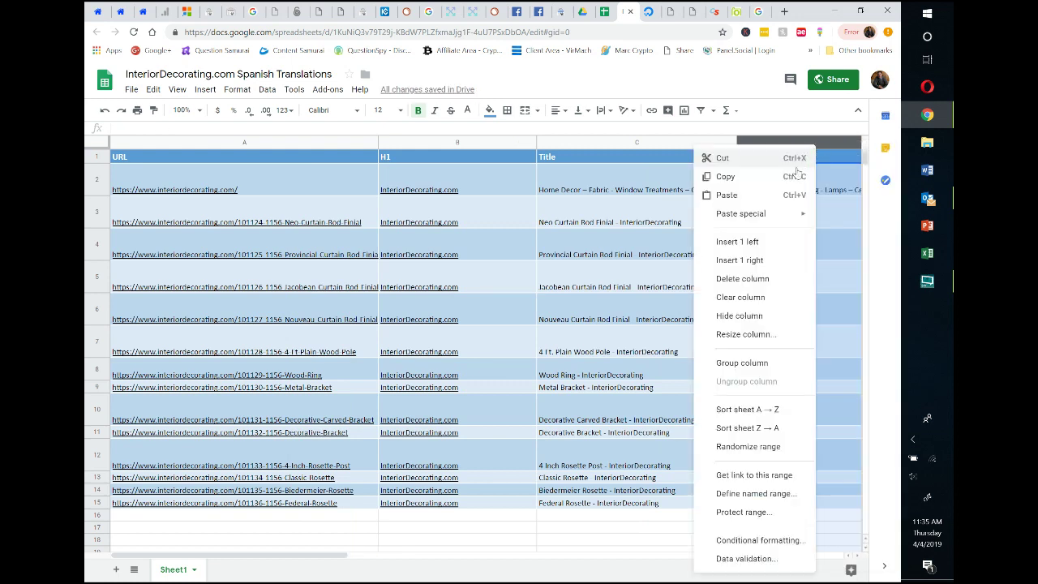
left_click(766, 241)
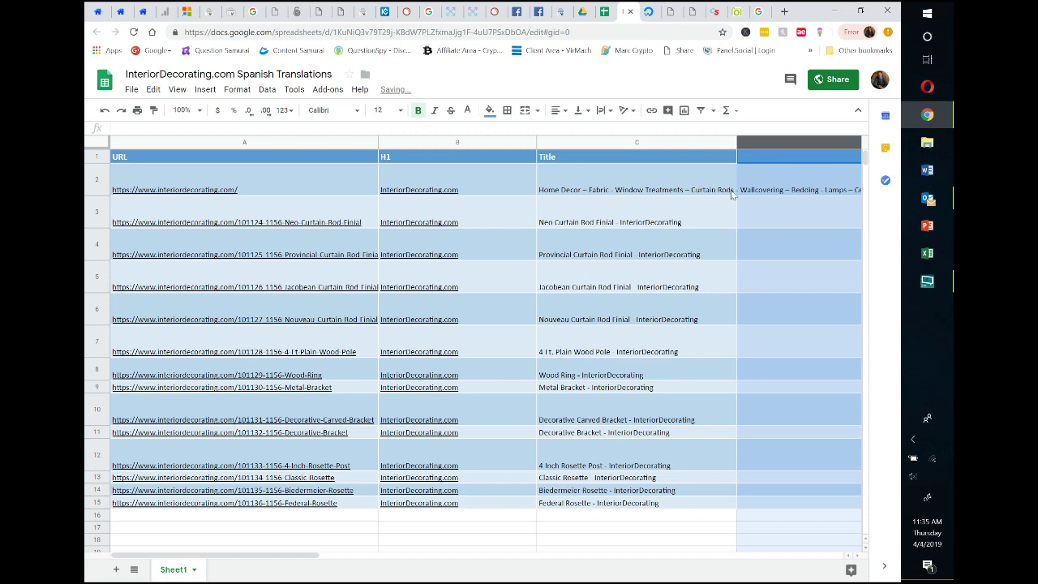
- Wrap the text of the home page's title in cell C2 so it stays within the Title column
left_click(640, 143)
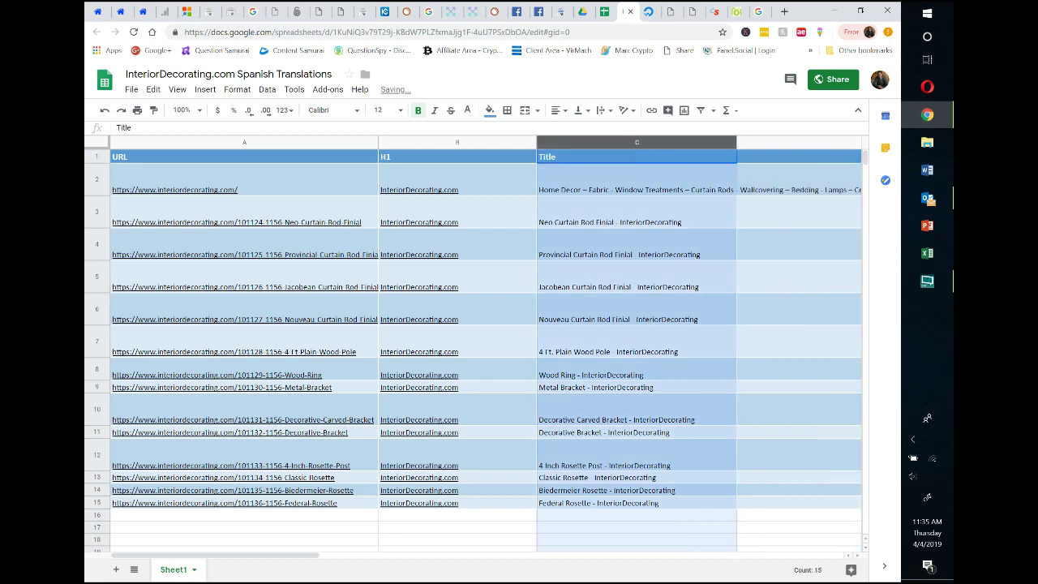
left_click(602, 113)
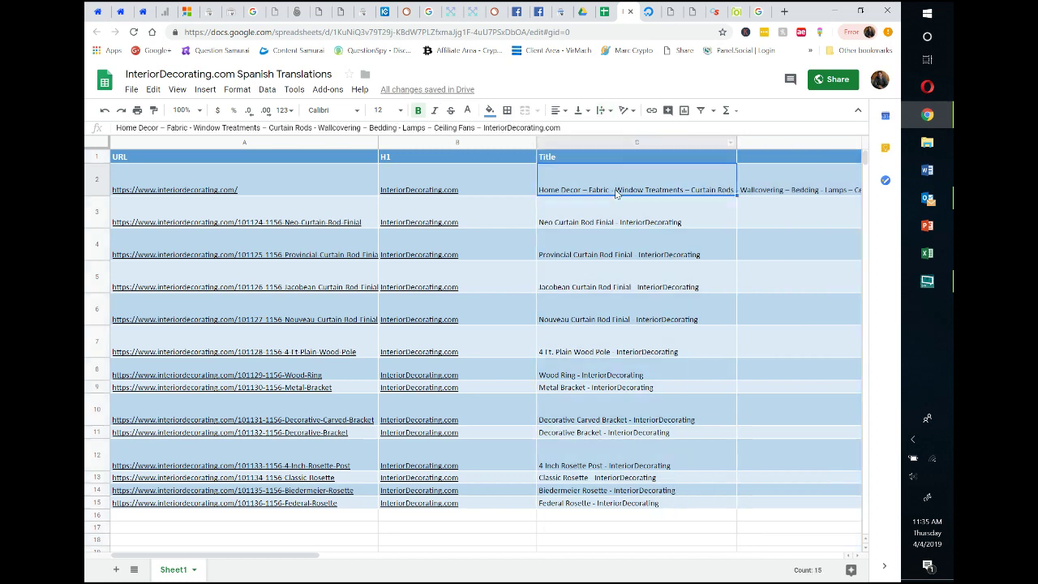
left_click(619, 191)
left_click(600, 111)
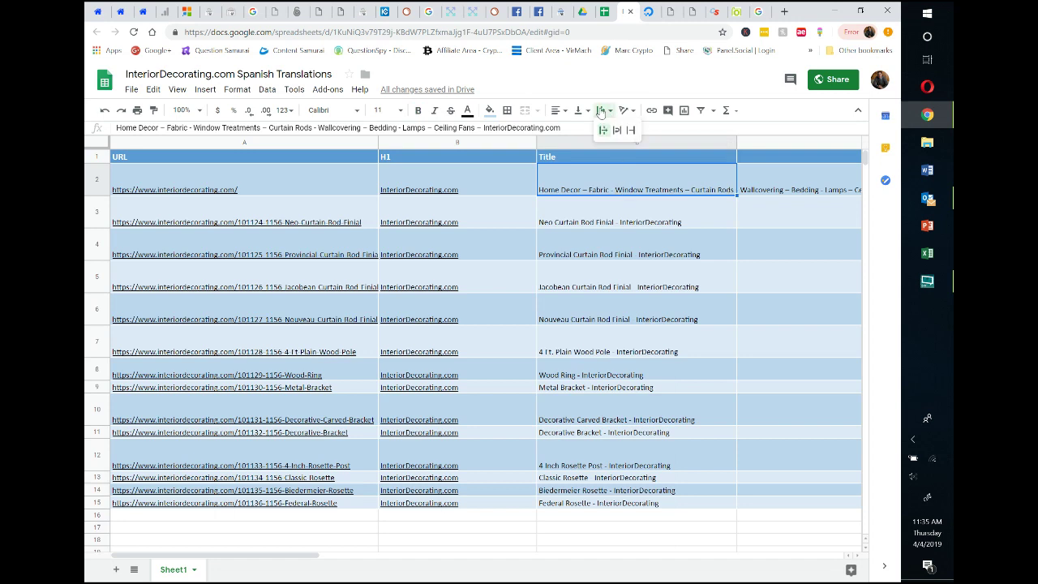
left_click(616, 129)
left_click(614, 219)
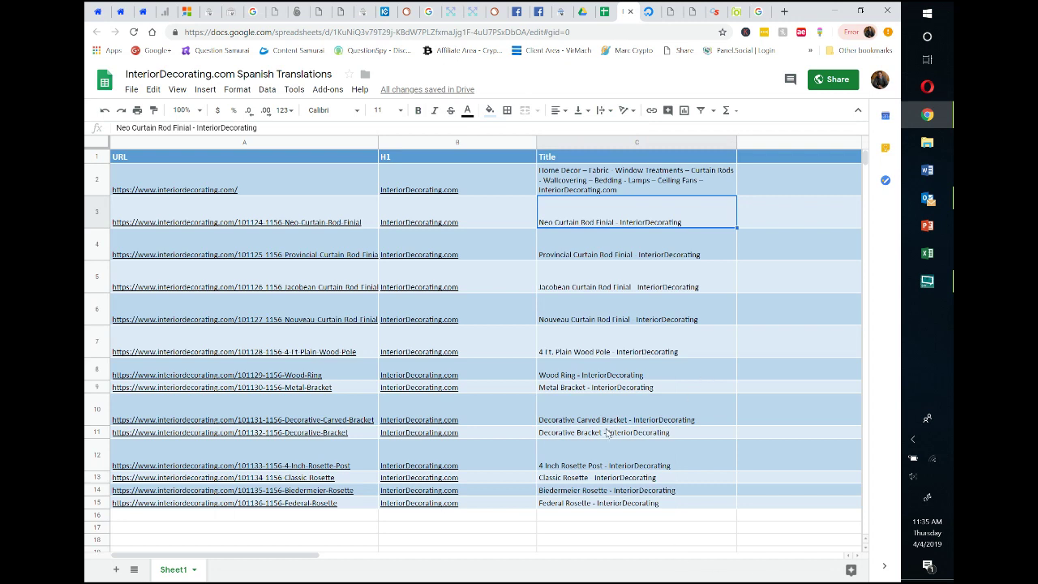
- Delete the H1 column from the table
left_click(460, 143)
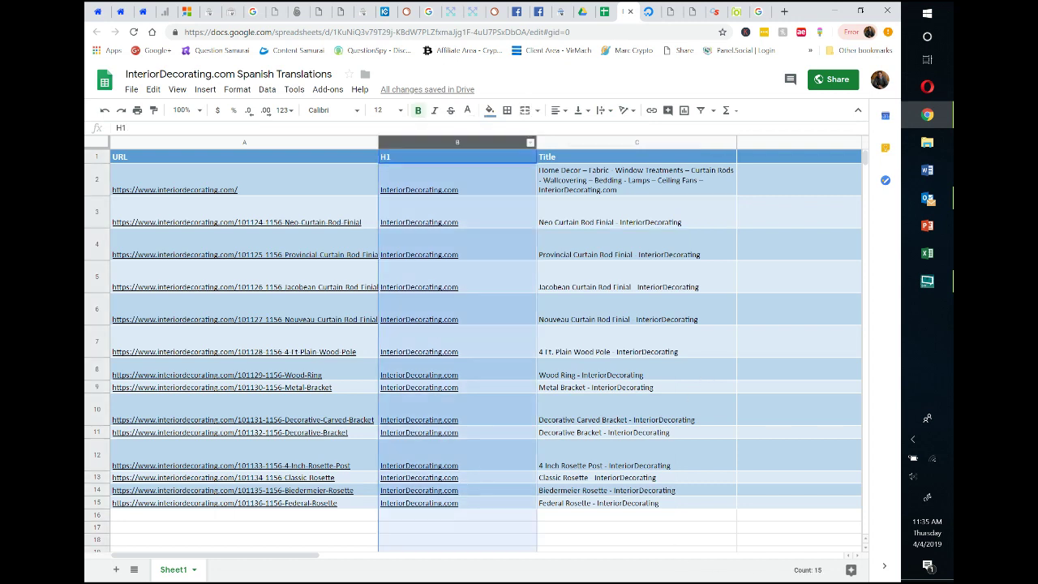
right_click(459, 144)
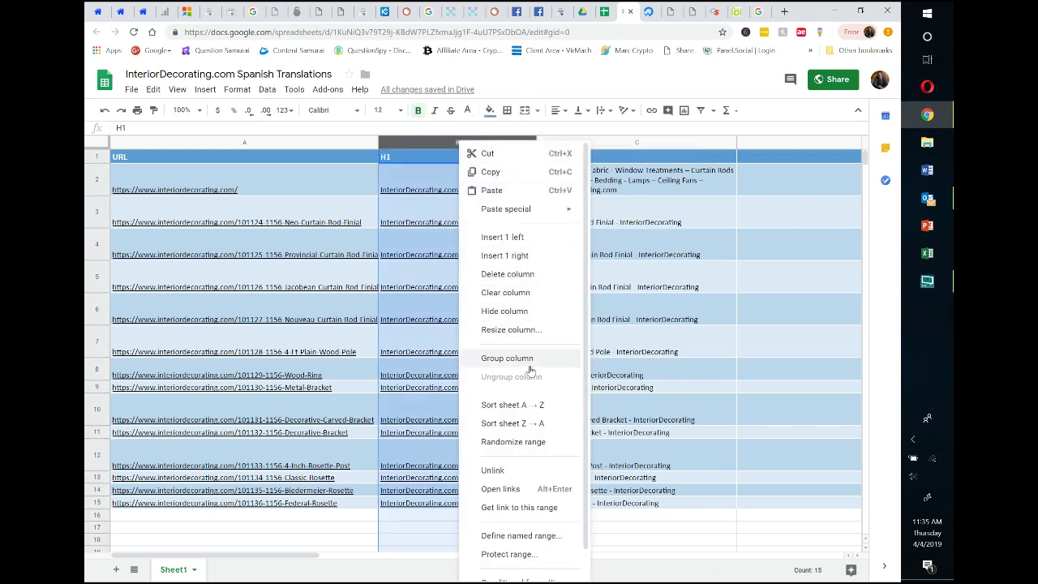
left_click(509, 274)
- Head the two blank columns after Title "Spanish Translation" in C1 and "Spanish Translation Link" in D1
left_click(651, 178)
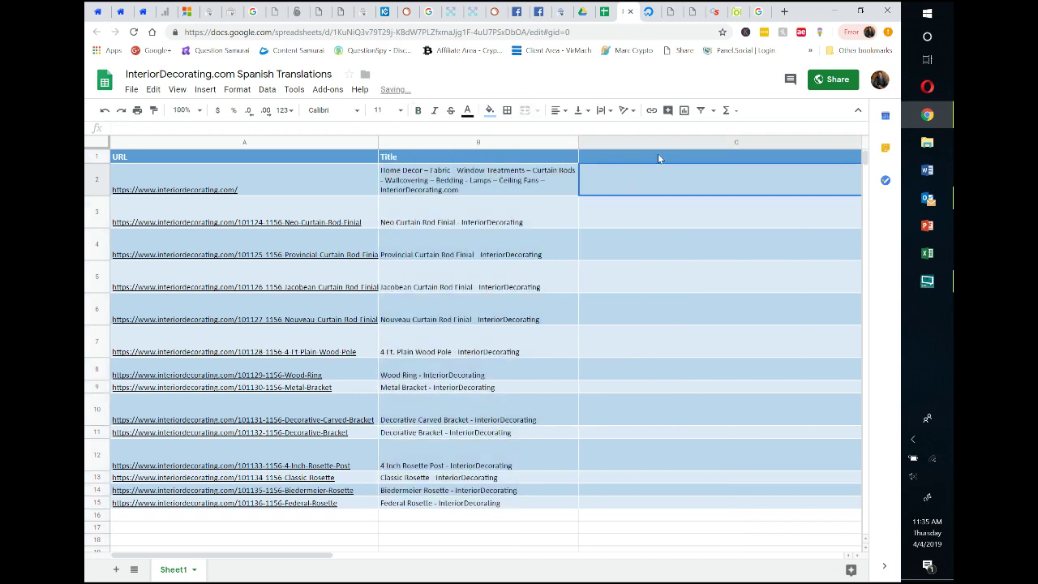
left_click(658, 158)
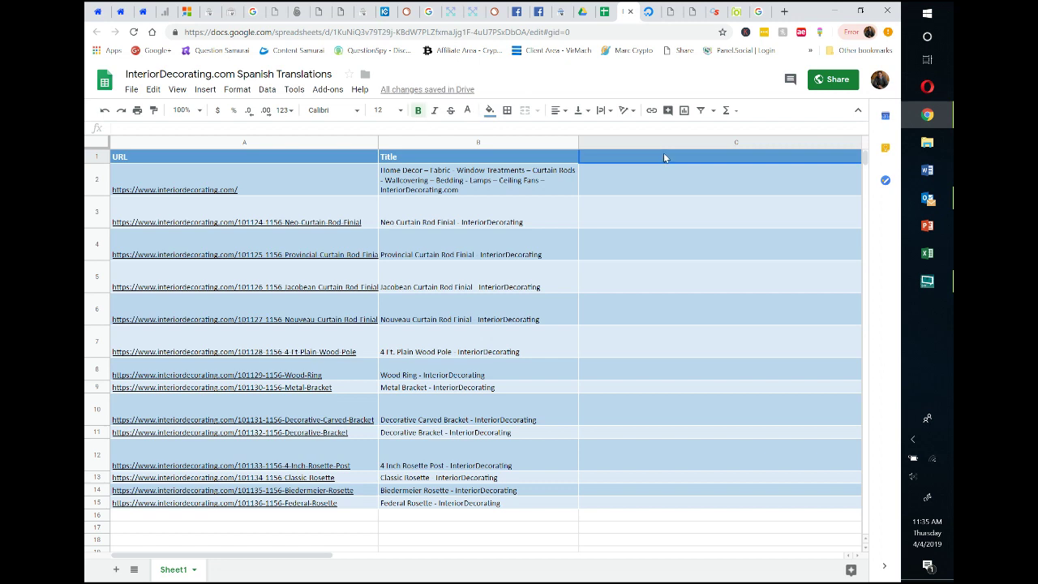
type("Spani")
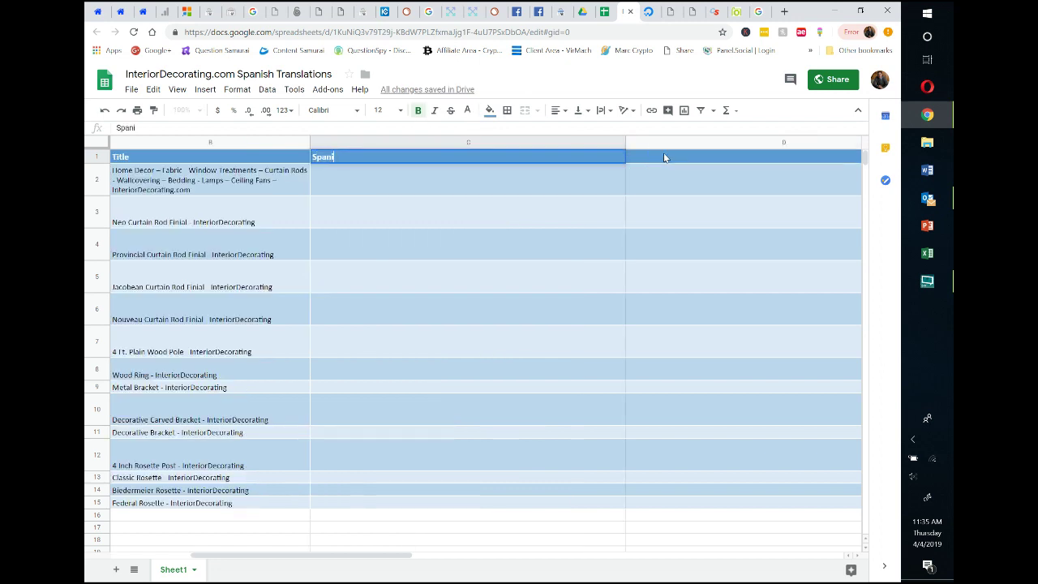
type("sh Translation")
key("Tab")
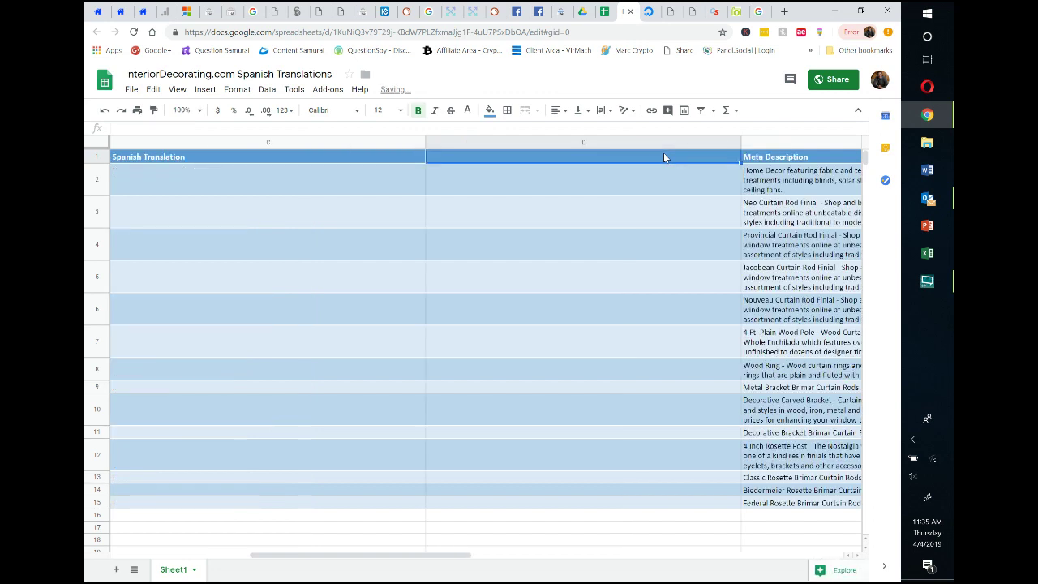
type("Spanish T")
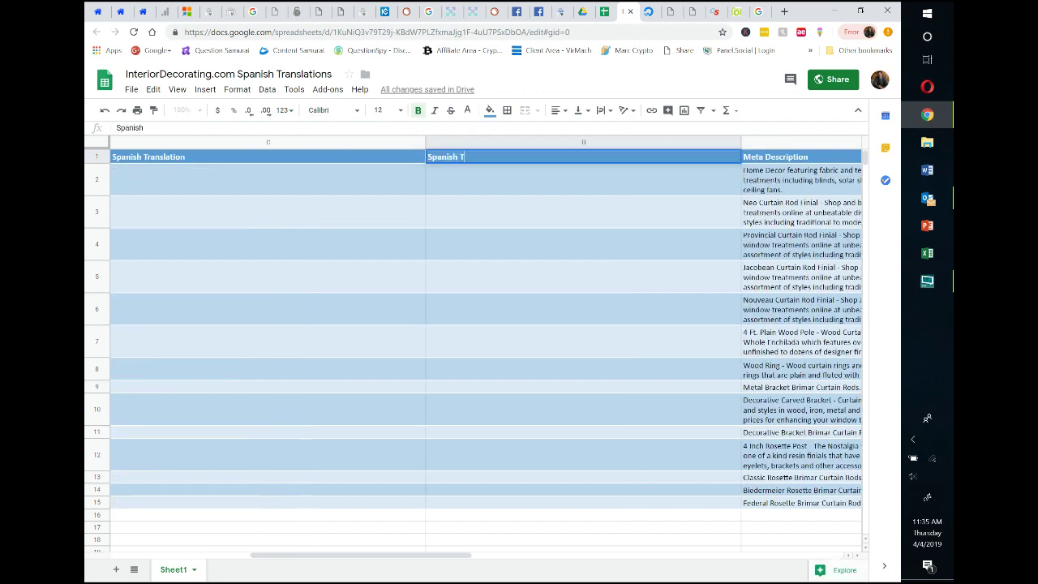
type("ranslation Li")
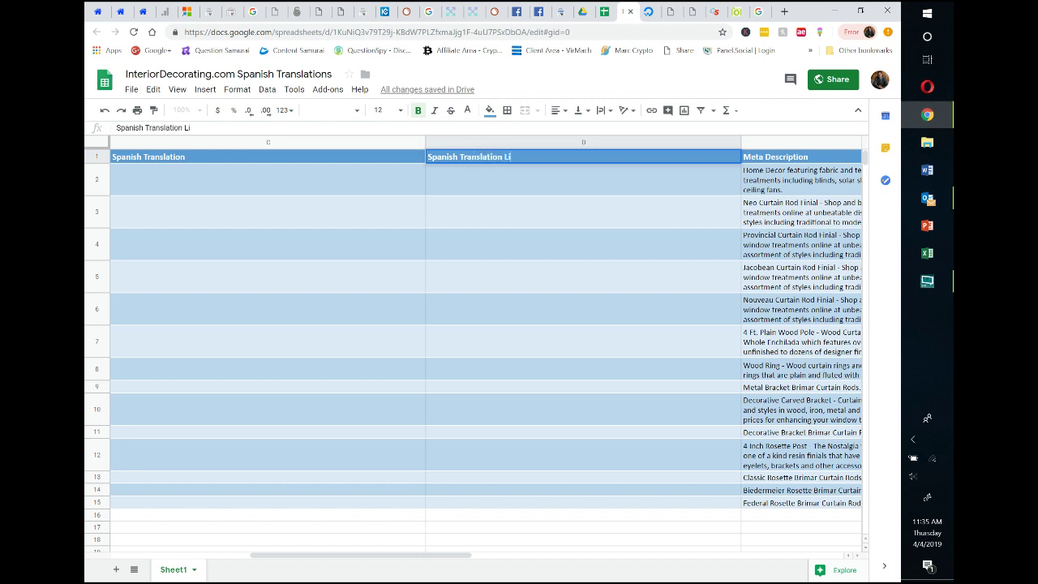
type("nk")
- Enter =GOOGLETRANSLATE(B2, "en", "es") in C2 to translate the home page's title from English to Spanish
left_click(205, 555)
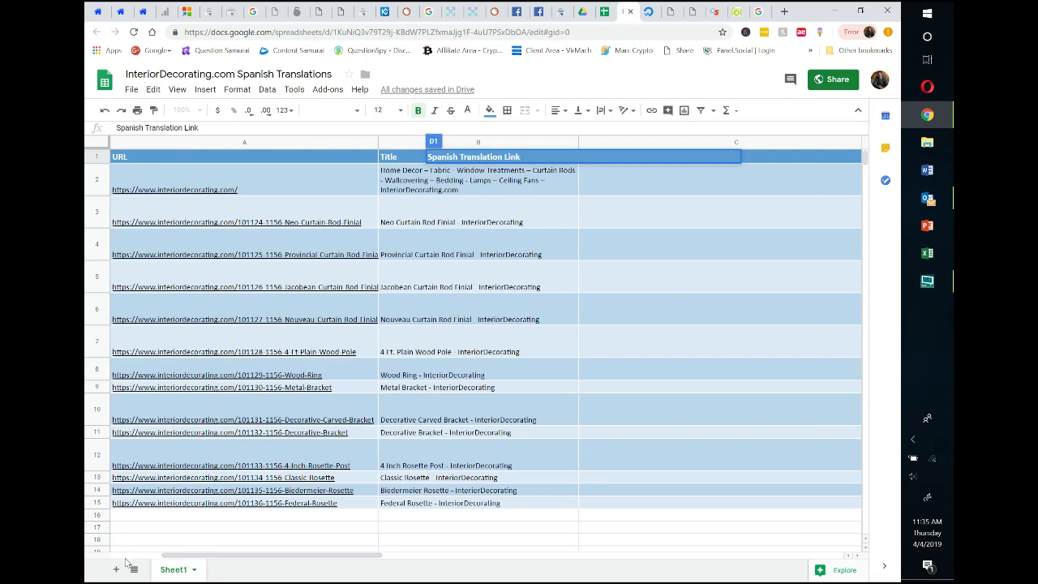
left_click(124, 556)
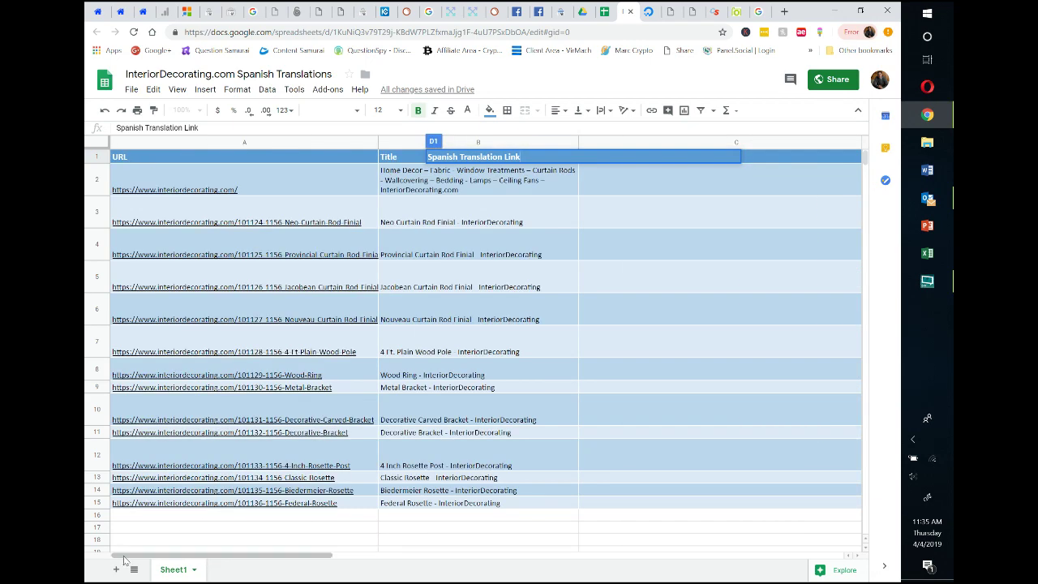
left_click(646, 174)
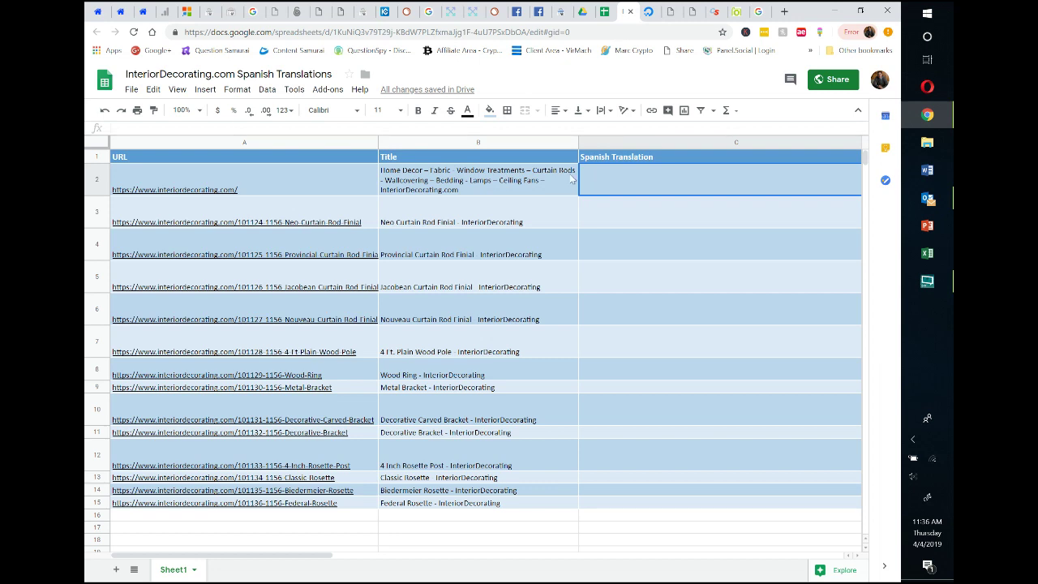
key("Return")
type("=")
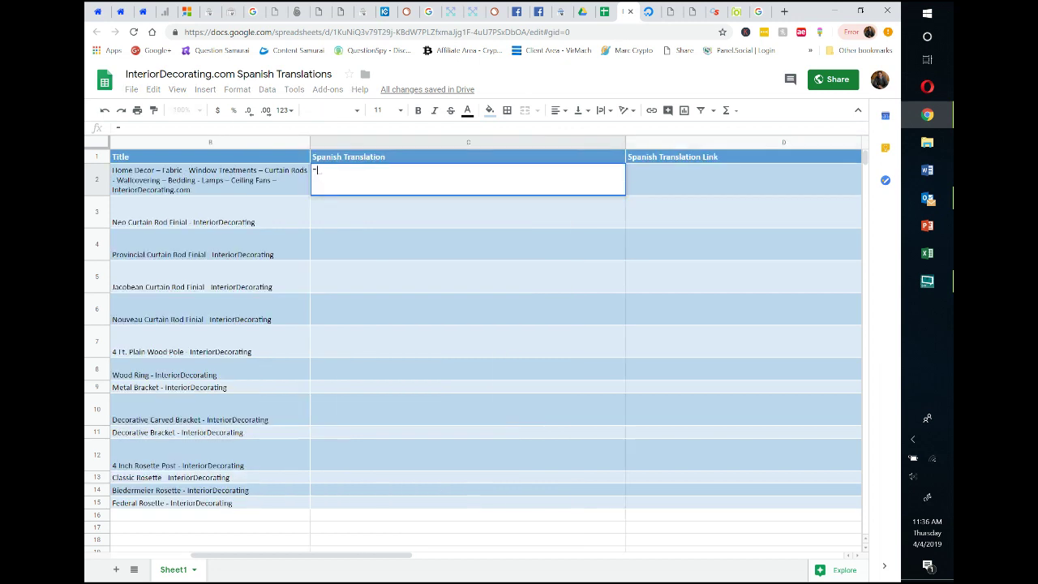
type("google")
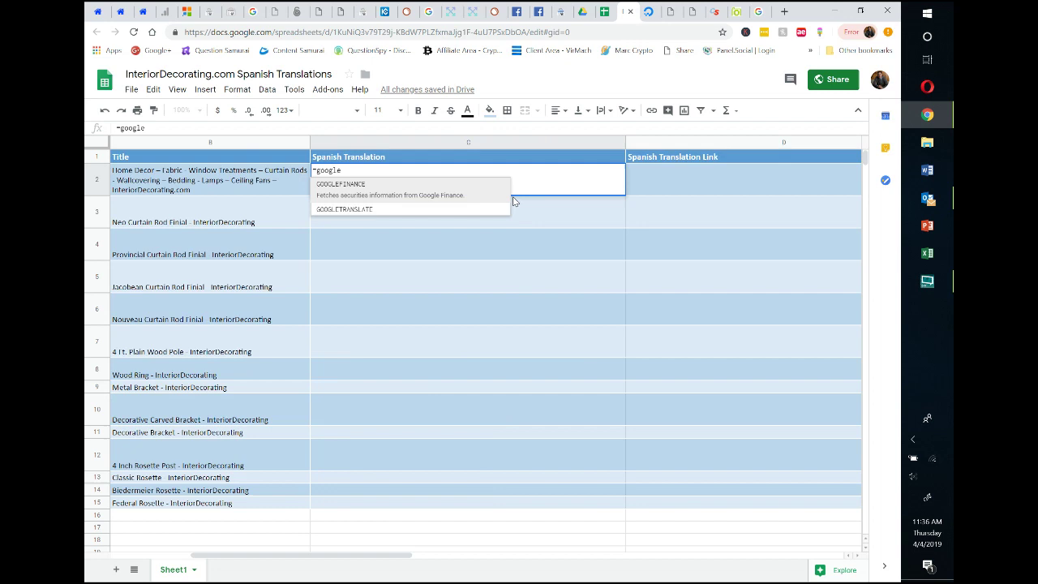
left_click(467, 209)
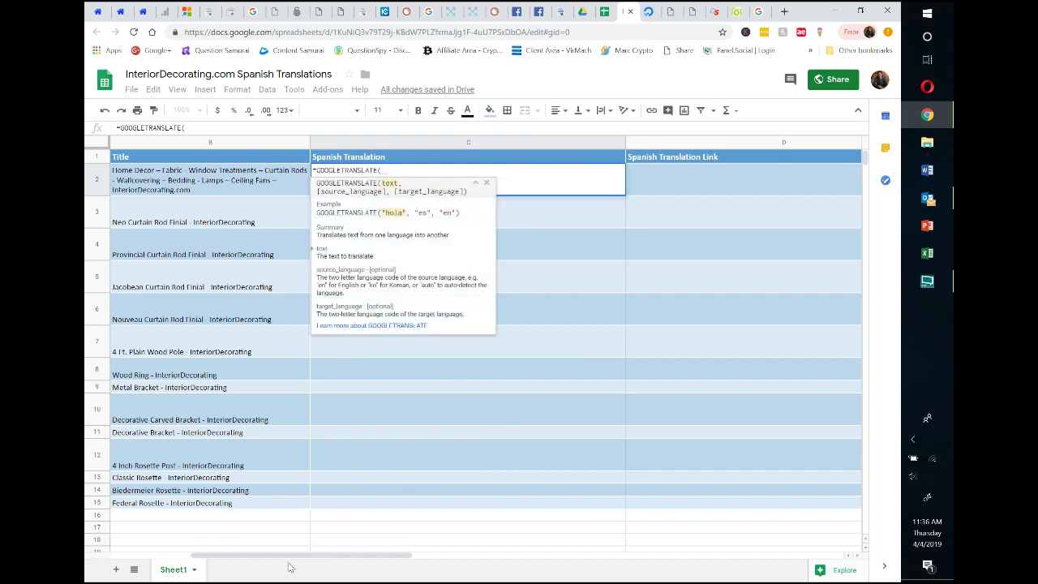
left_click(153, 555)
left_click(266, 177)
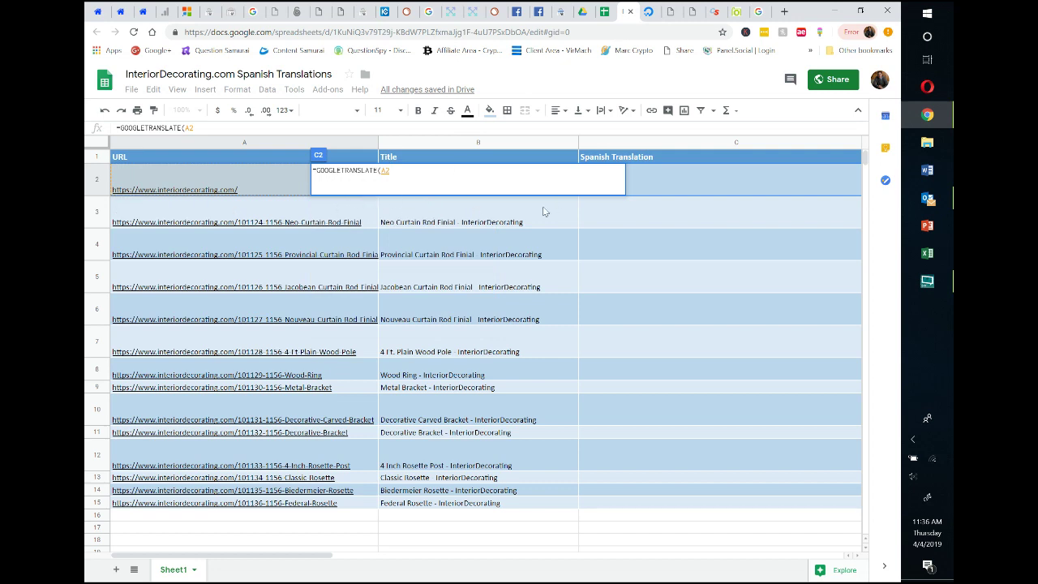
left_click(466, 223)
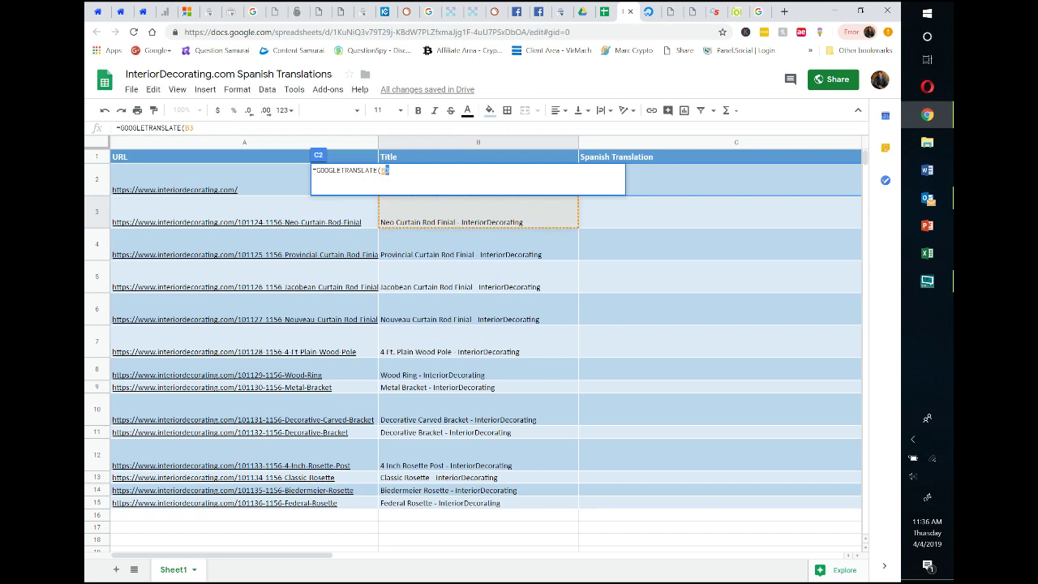
key("Up")
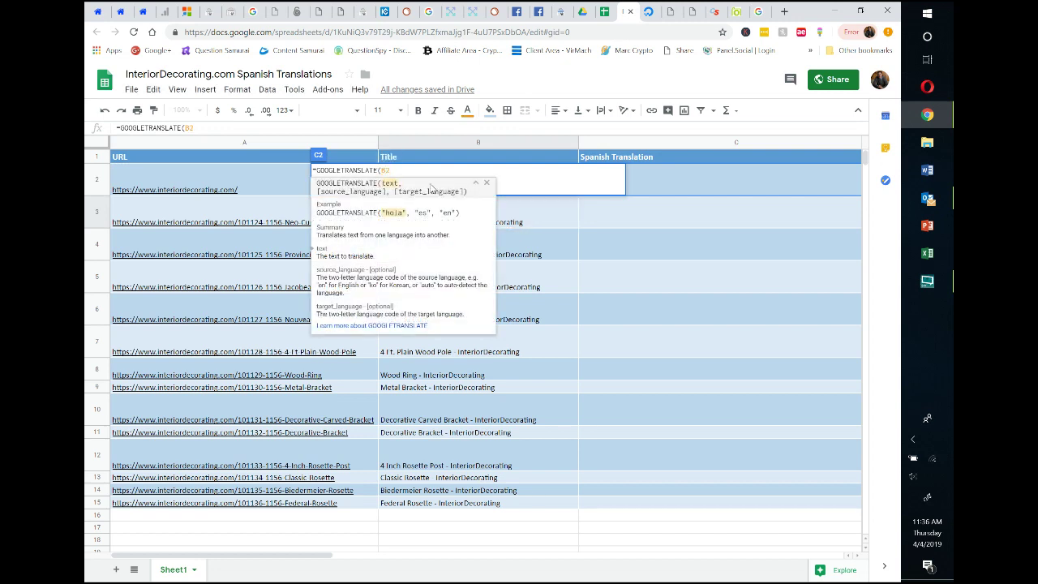
type(", \"en\", \"es\")")
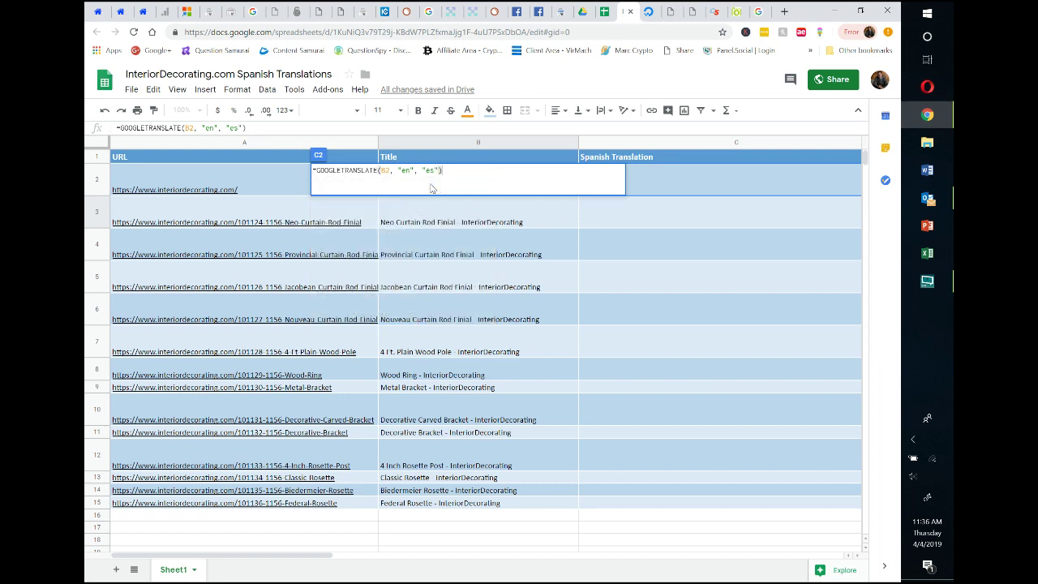
key("Tab")
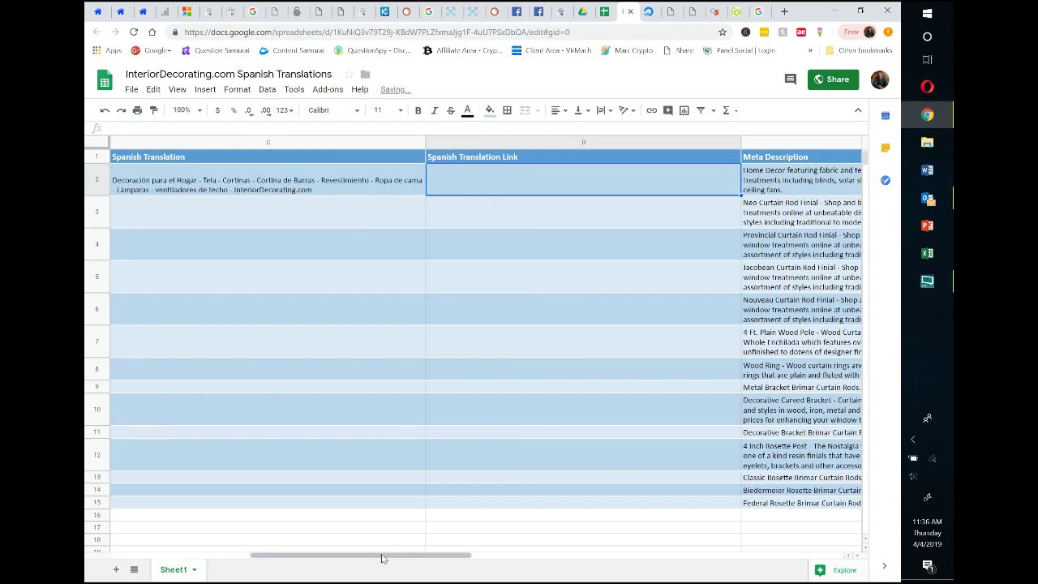
- Fill the translation formula from C2 down through C15 so every page title is translated
left_click(221, 558)
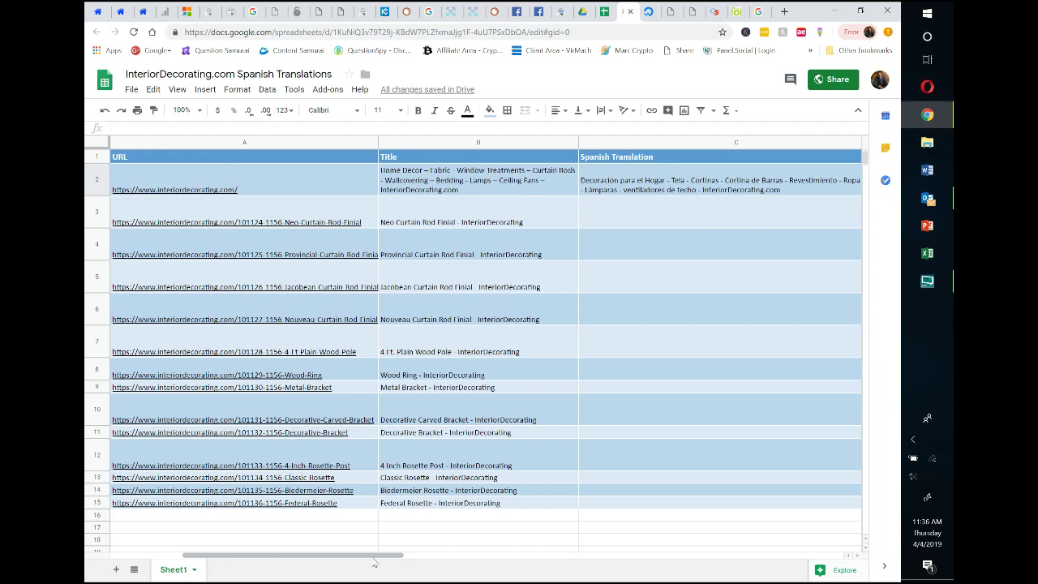
left_click_drag(375, 557, 403, 563)
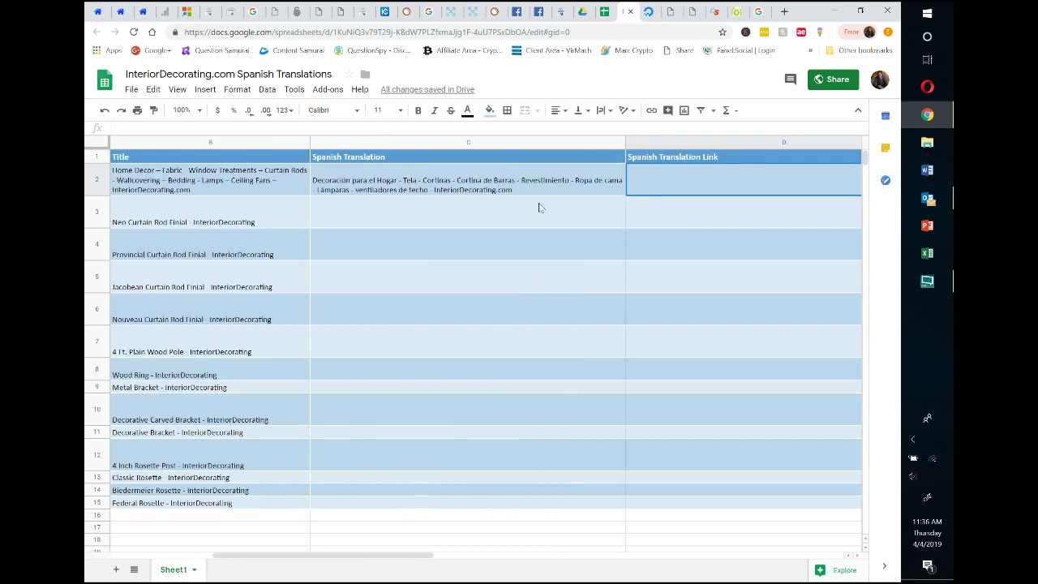
left_click(541, 180)
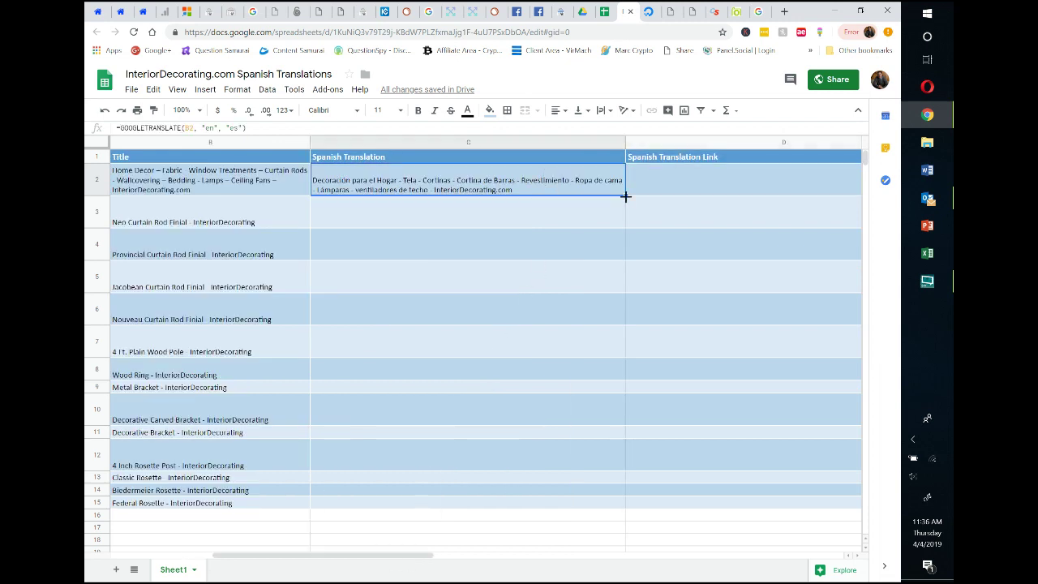
left_click_drag(625, 195, 621, 503)
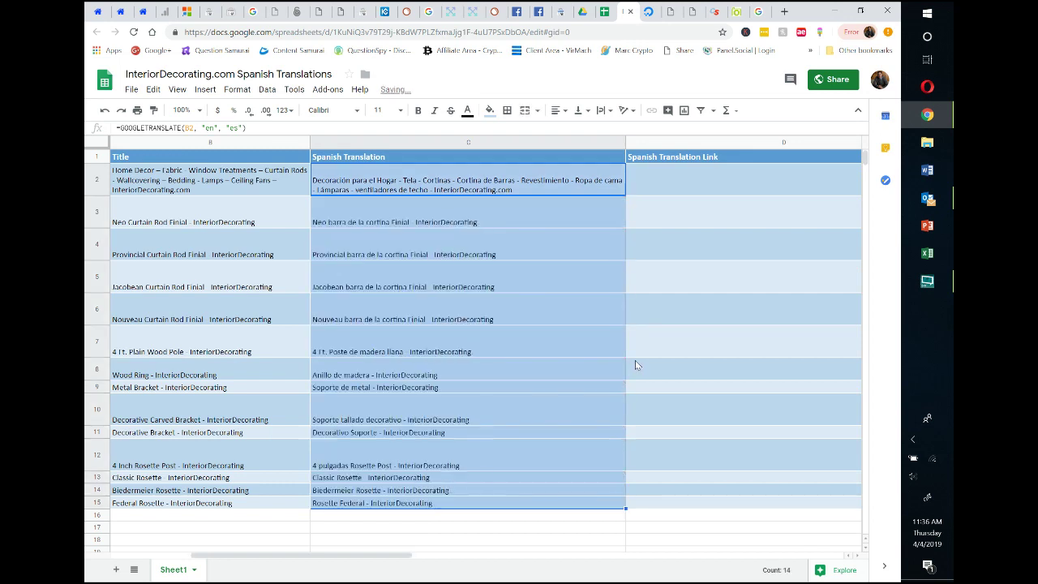
- Enter =HYPERLINK(C2,A2) in D2, using the Spanish title as the URL and the page address as the link label
left_click(698, 181)
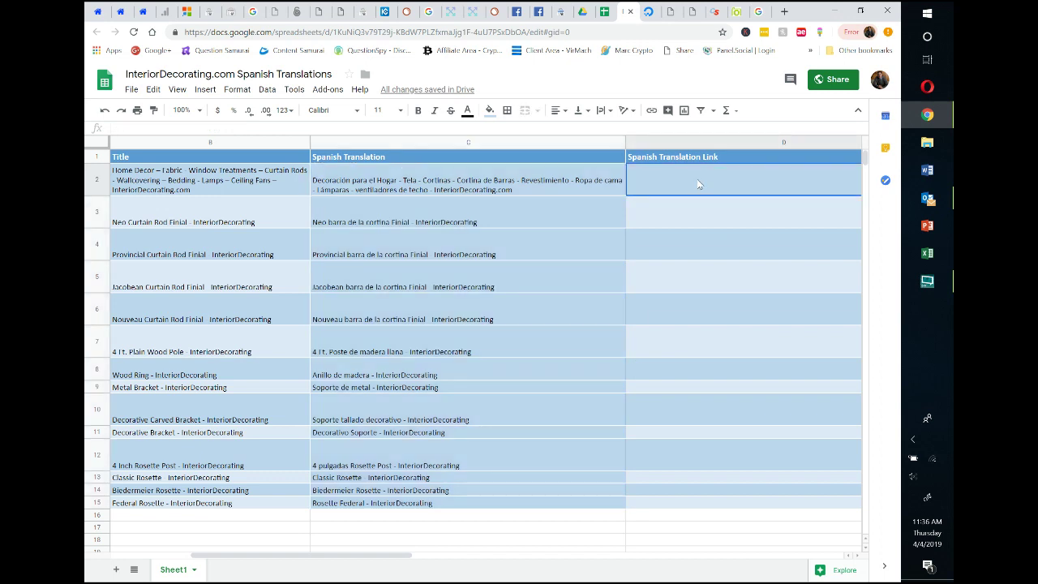
type("=hyper")
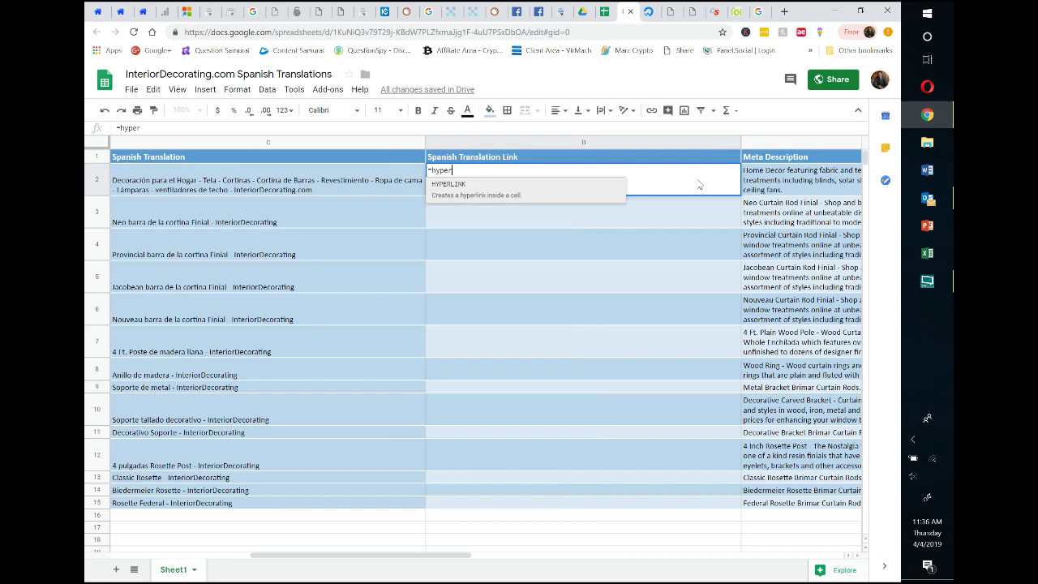
left_click(553, 199)
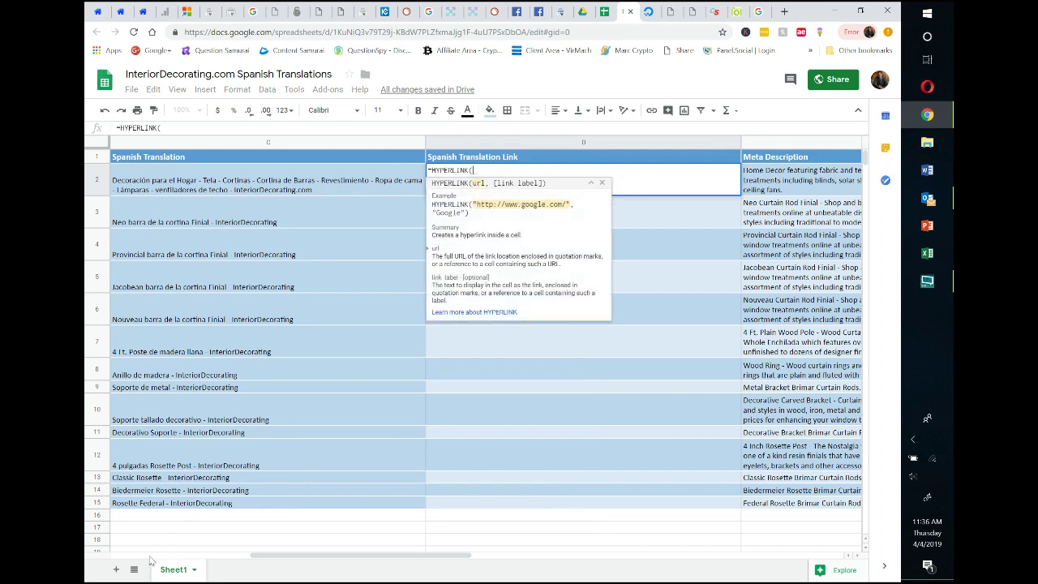
scroll(149, 558, "left", 5)
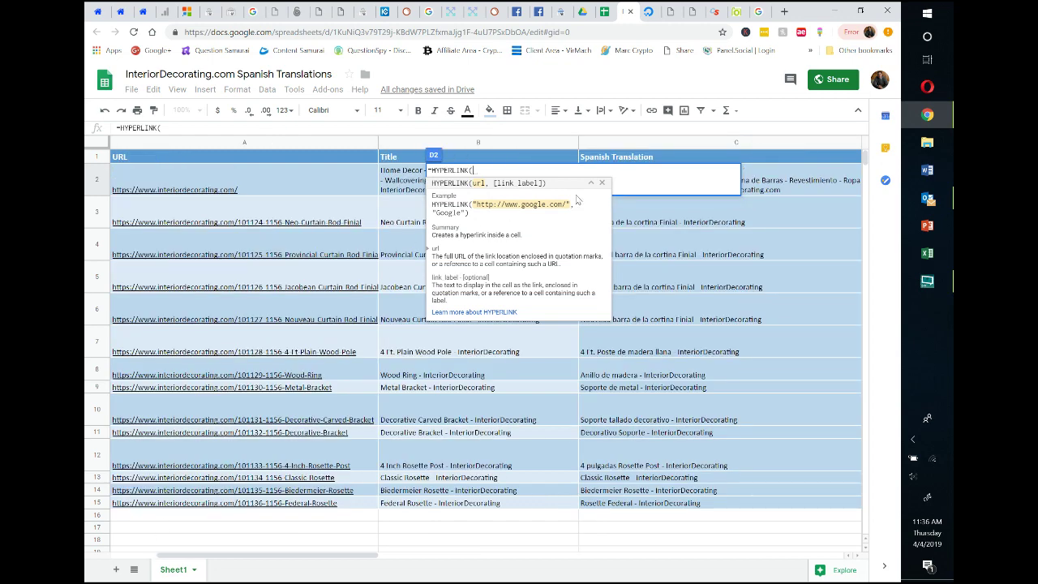
left_click(780, 184)
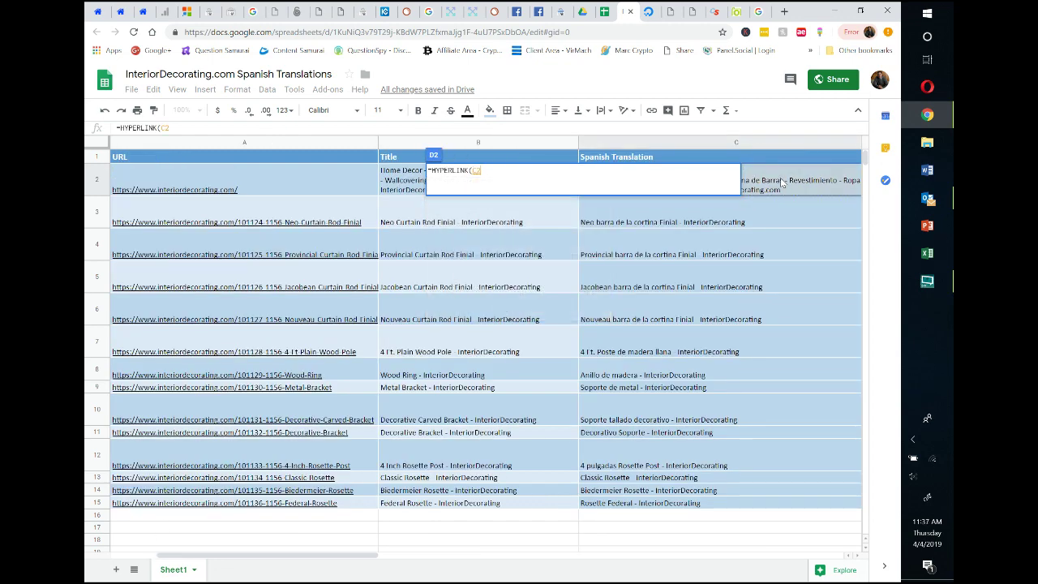
type(",")
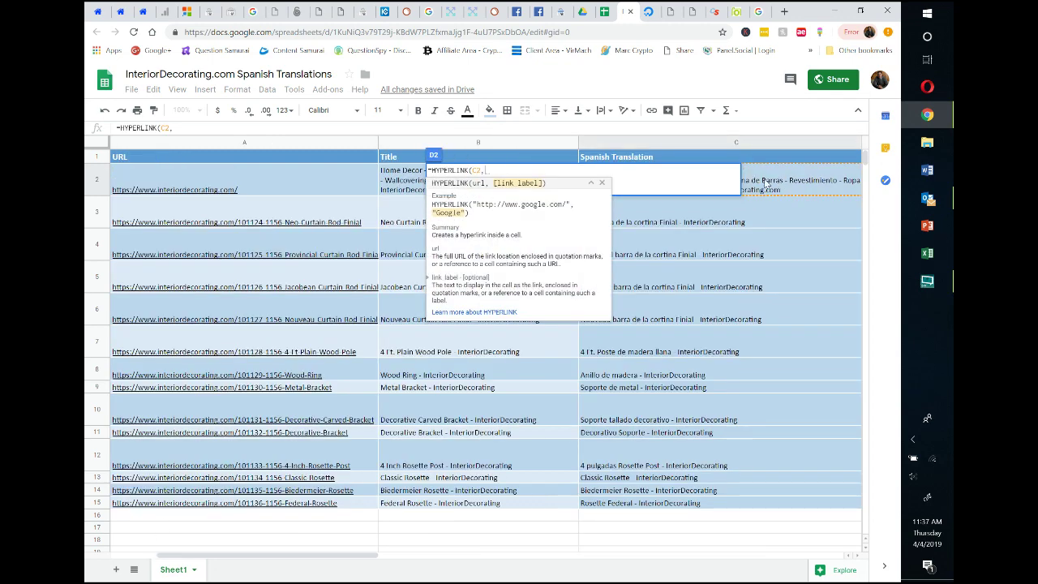
left_click(276, 173)
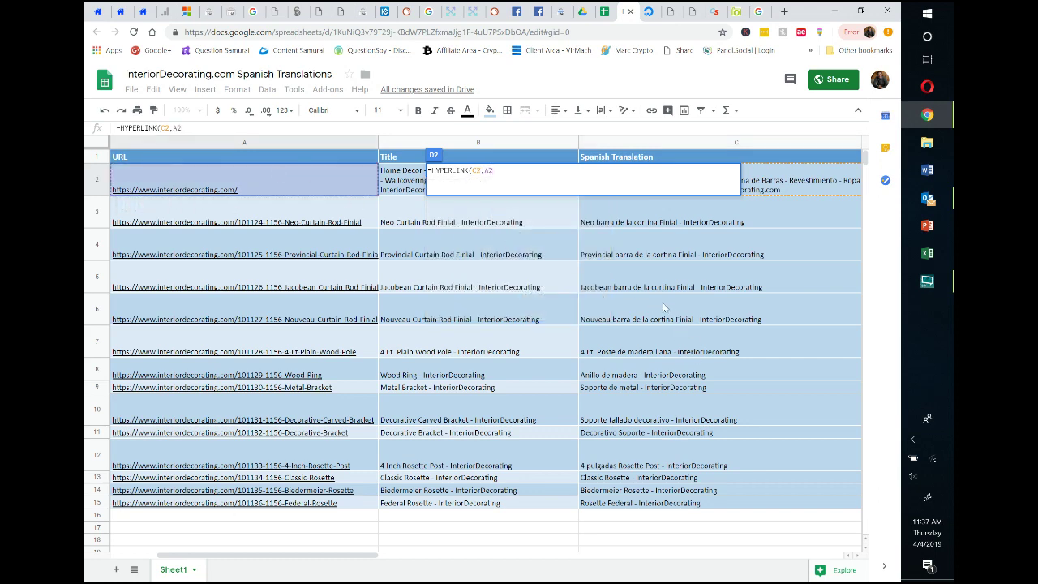
type(")")
key("Return")
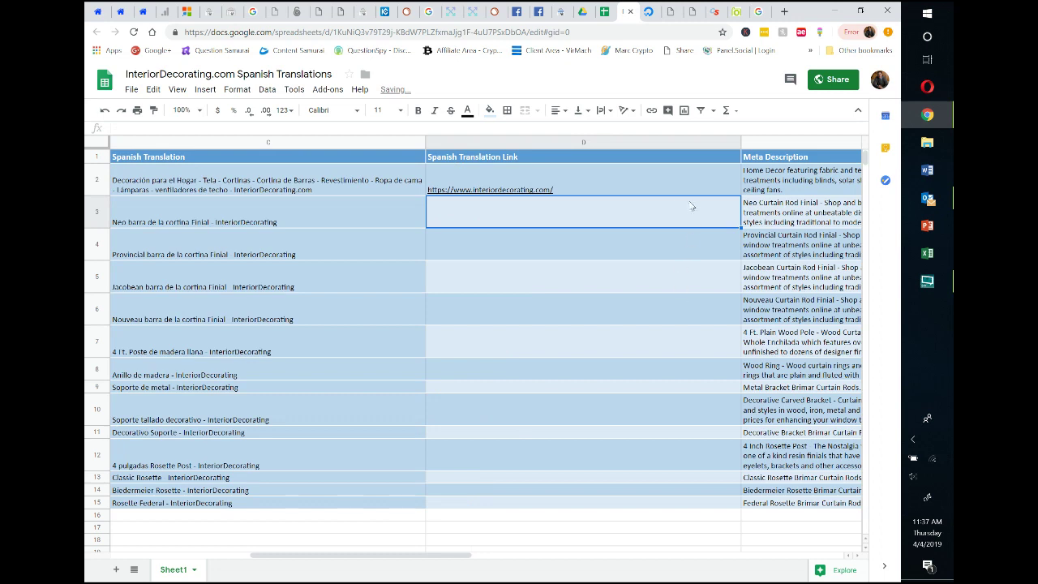
- Swap the references in D2's link formula to =HYPERLINK(A2,C2) and fill it down through D15
left_click(653, 176)
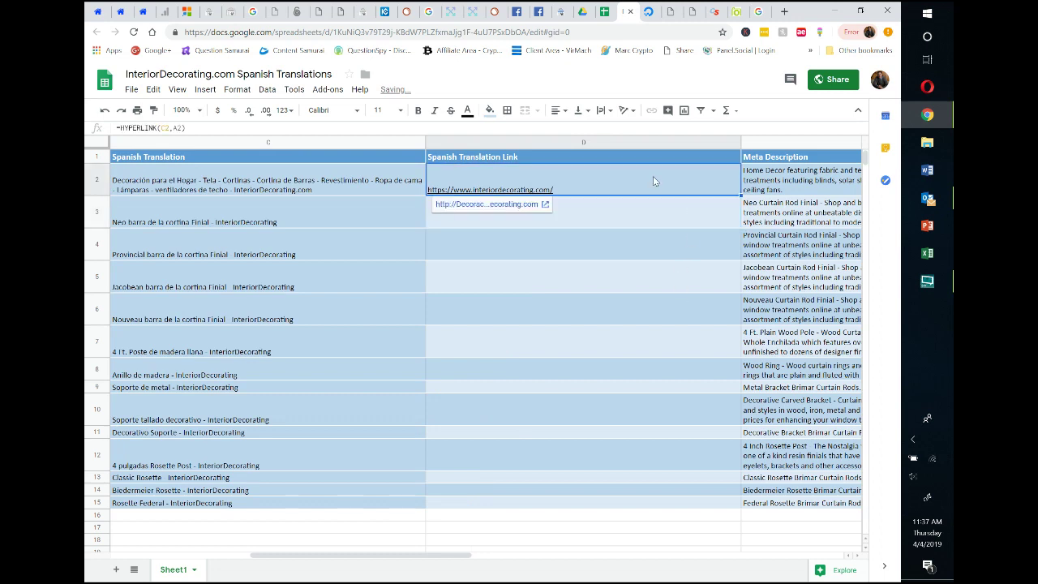
left_click(166, 128)
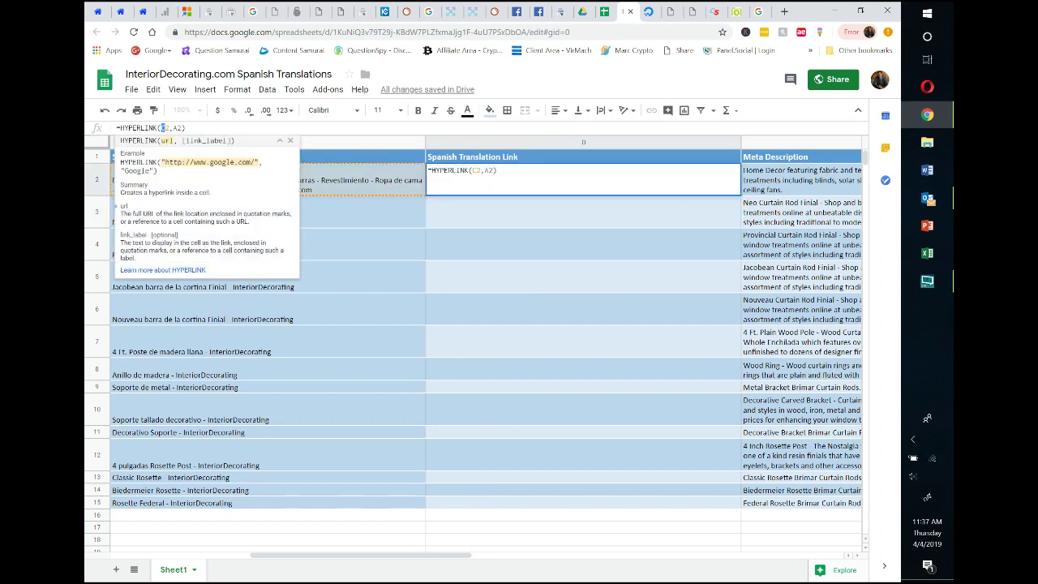
type("a")
left_click_drag(172, 128, 177, 128)
type("c")
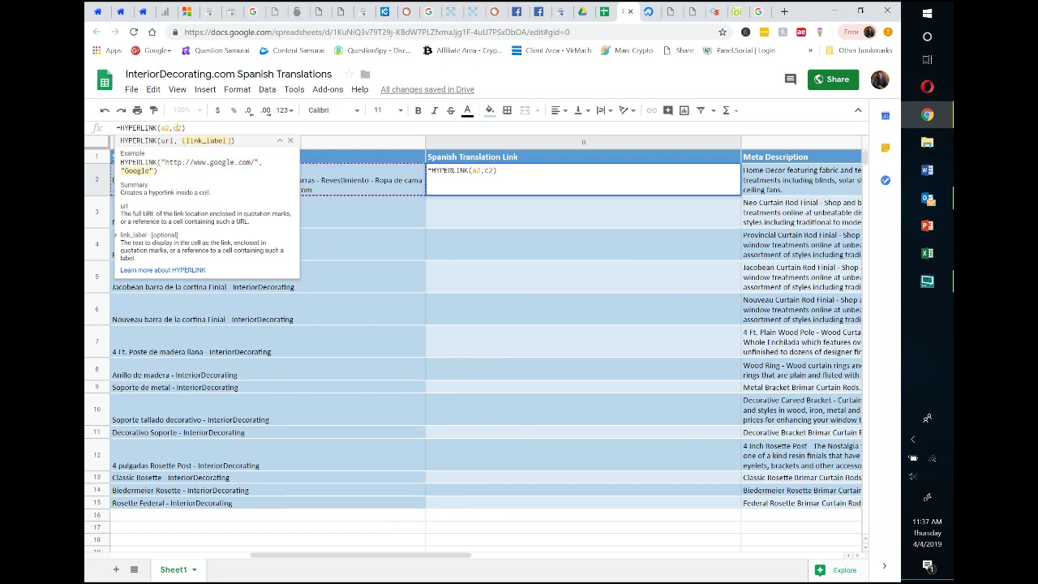
key("Return")
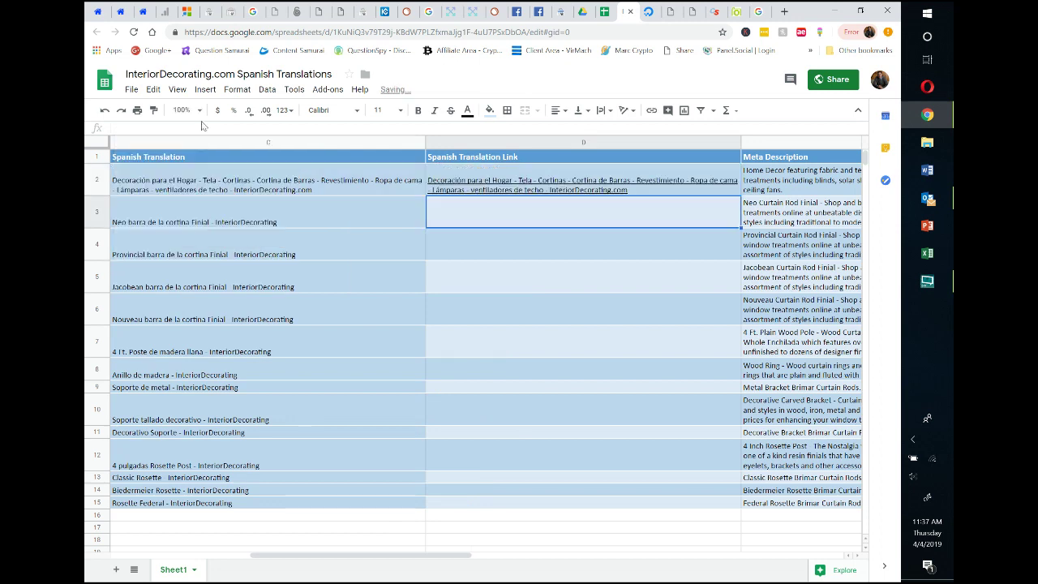
left_click(631, 174)
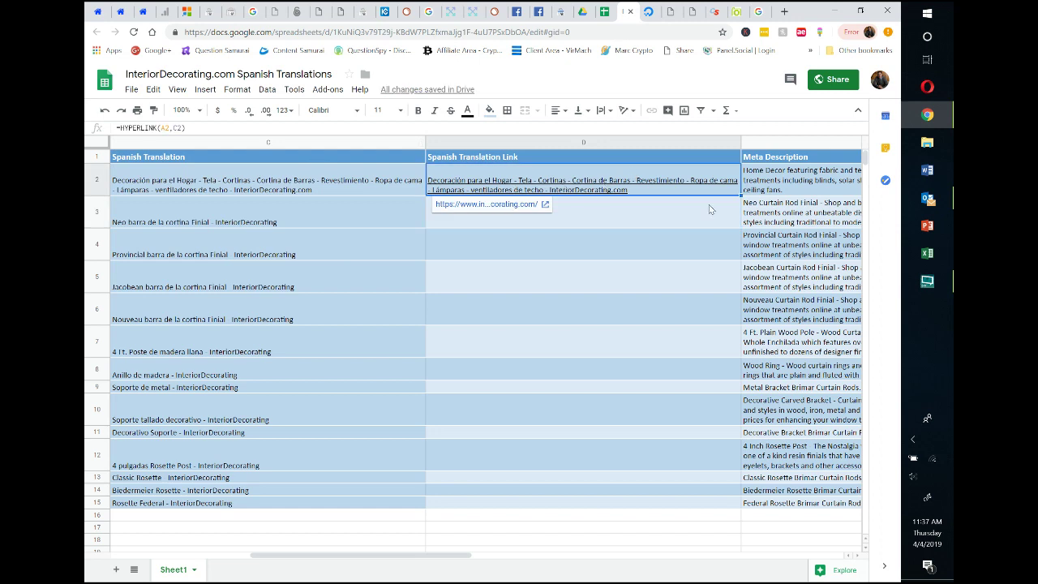
left_click_drag(740, 195, 739, 497)
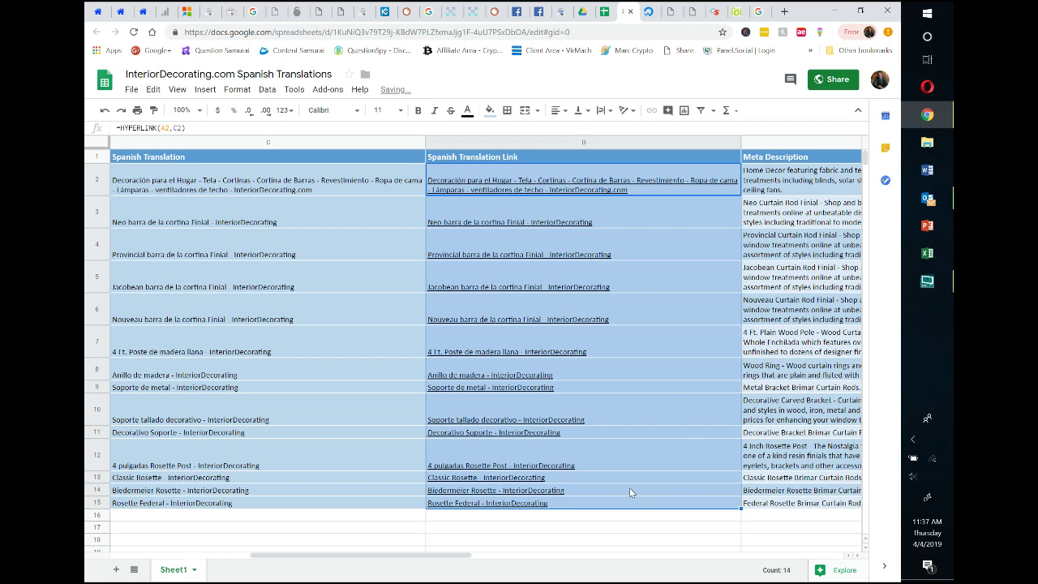
mouse_move(629, 487)
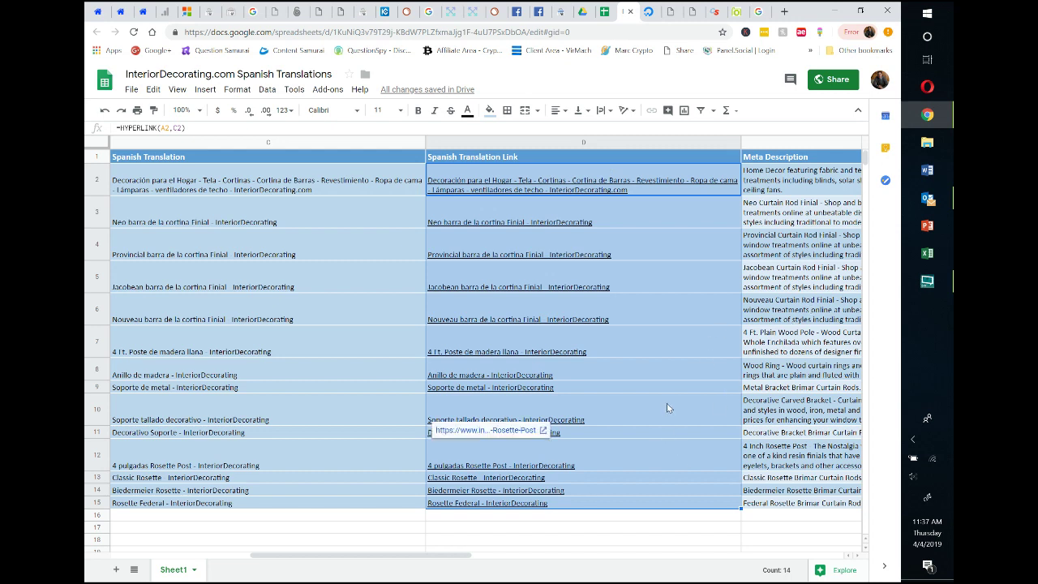
left_click(927, 280)
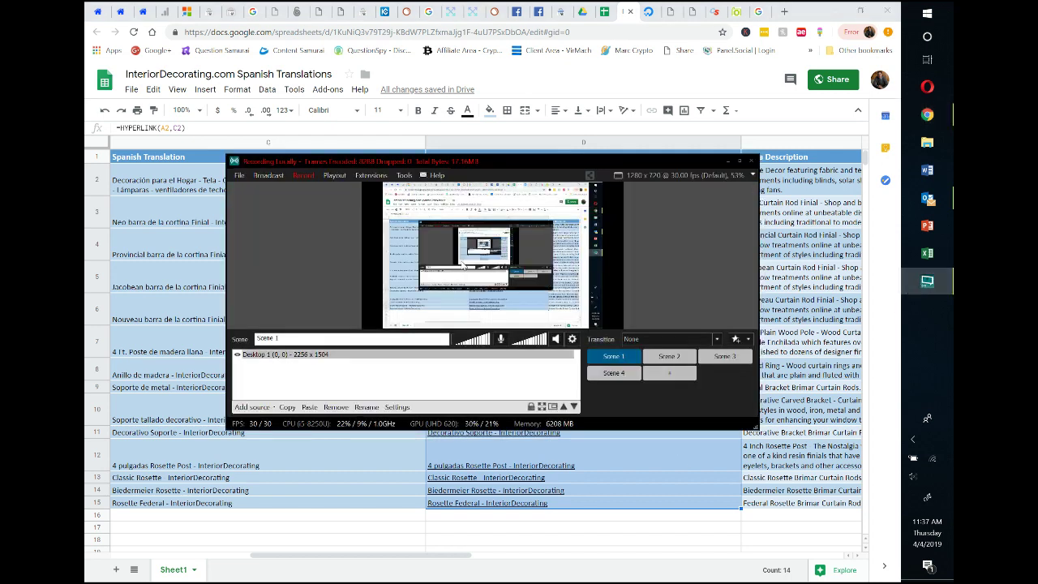
left_click(303, 176)
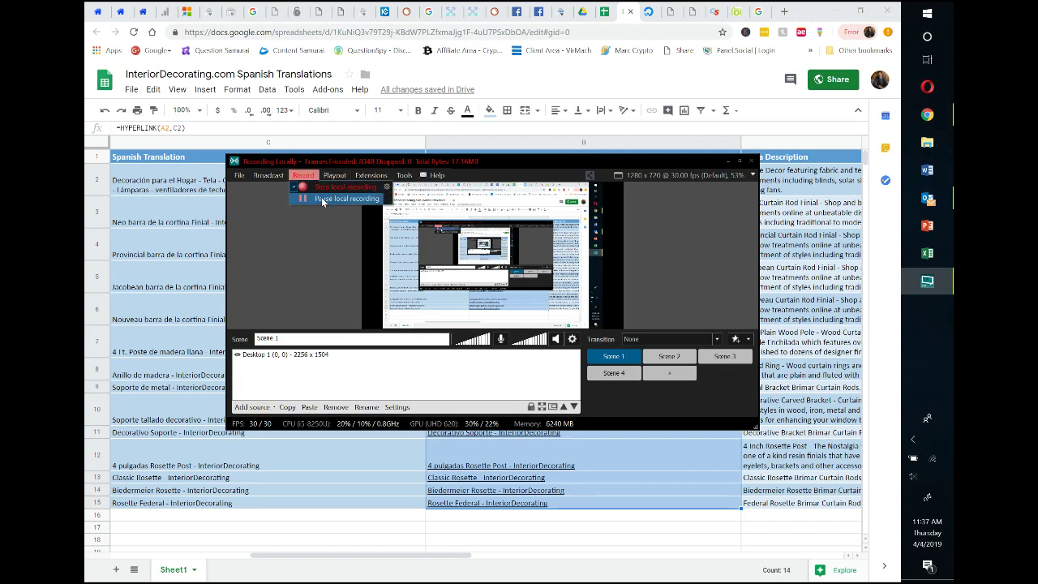